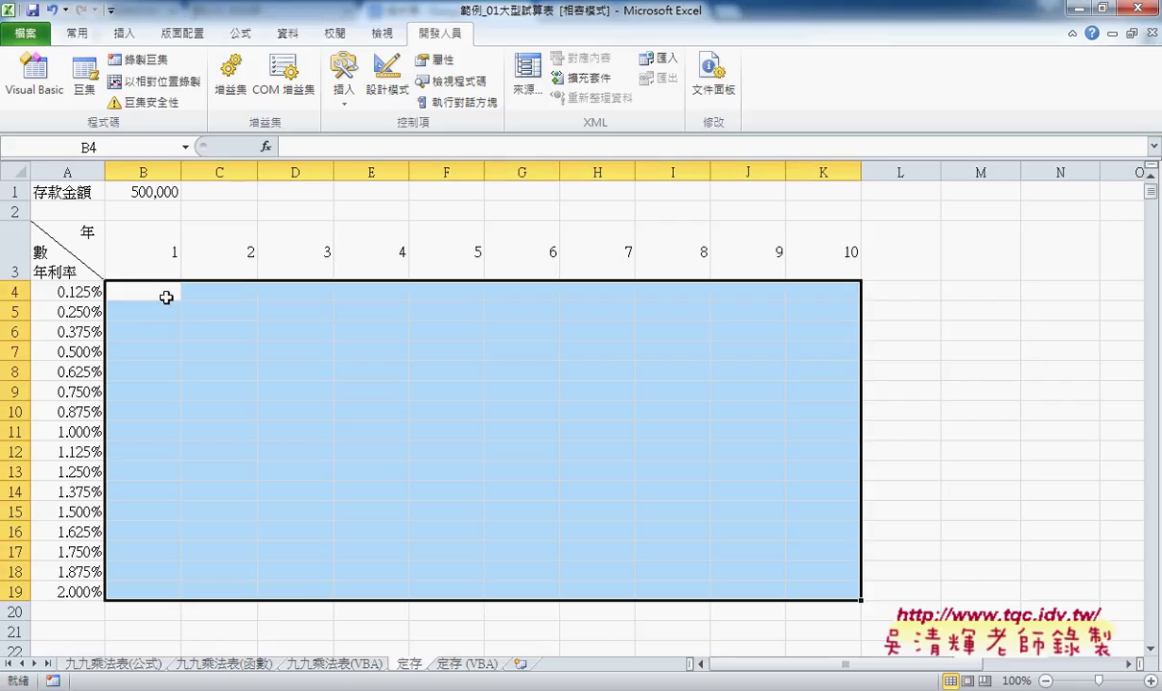
Select the year headers, the rate column and the empty result area to review the table layout.
left_click(157, 295)
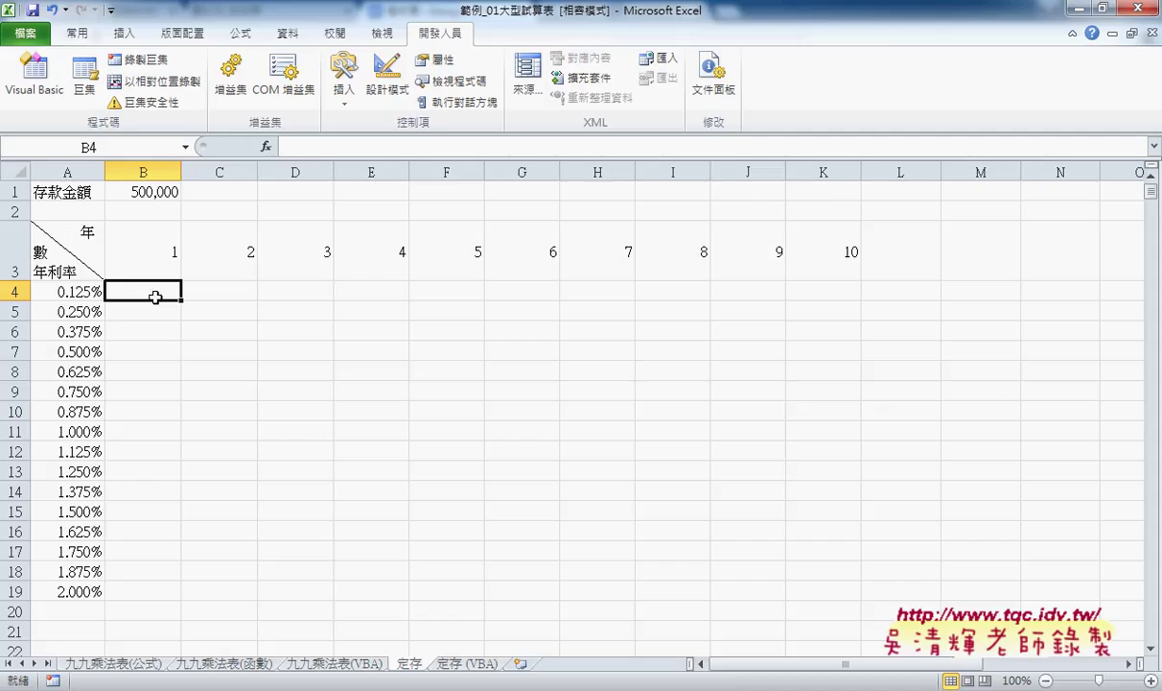
left_click_drag(159, 257, 830, 251)
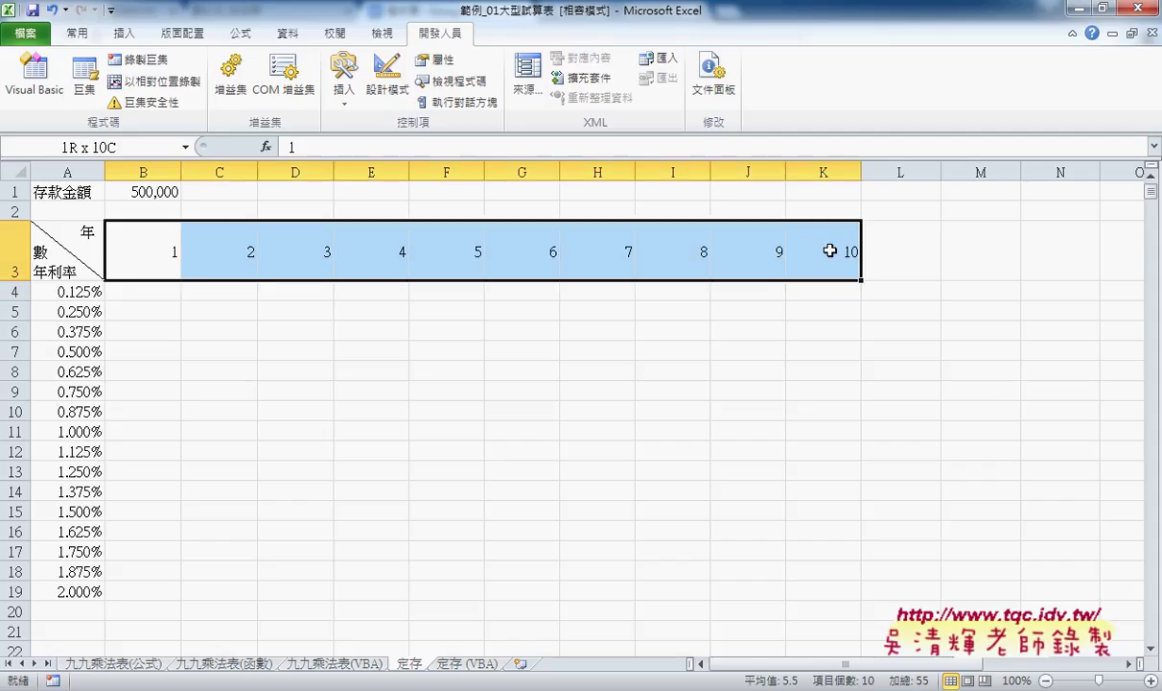
left_click(70, 307)
left_click(70, 293)
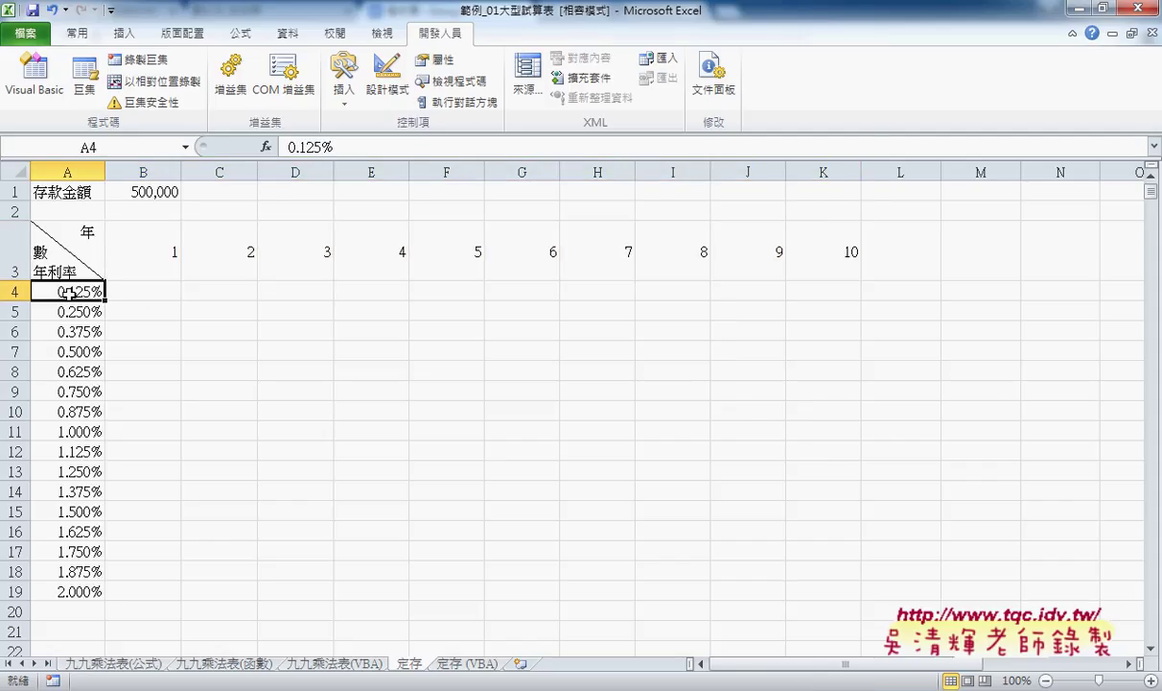
left_click_drag(70, 294, 73, 591)
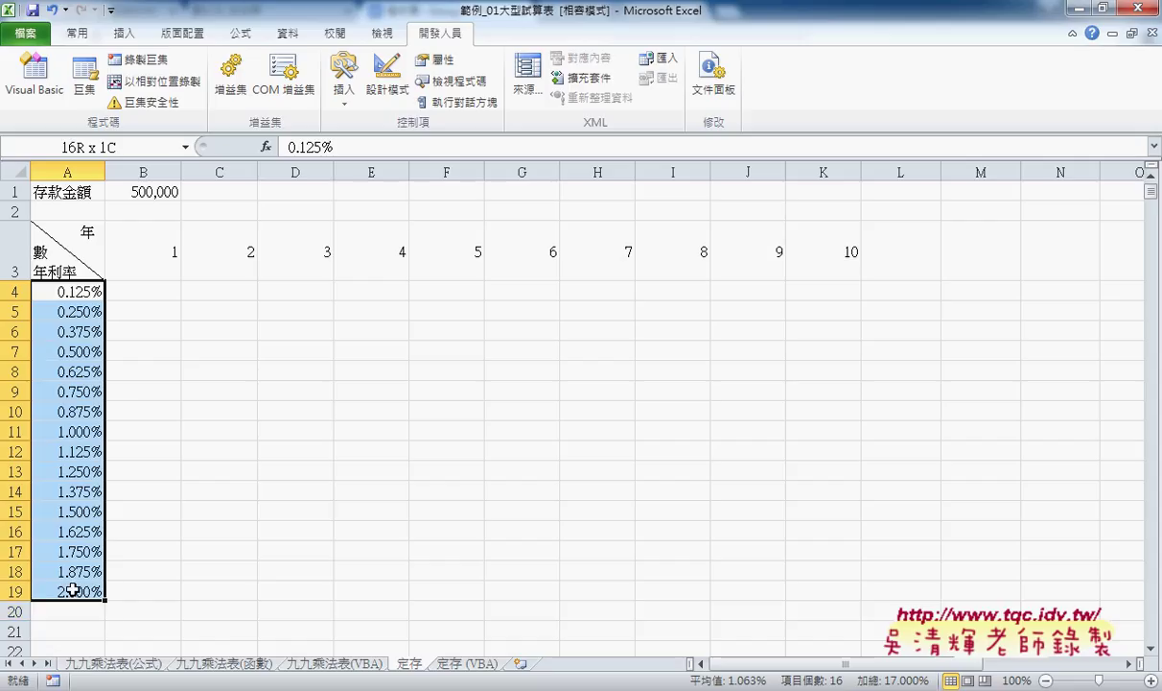
mouse_move(151, 291)
left_mouse_down()
mouse_move(800, 538)
mouse_move(846, 595)
left_mouse_up()
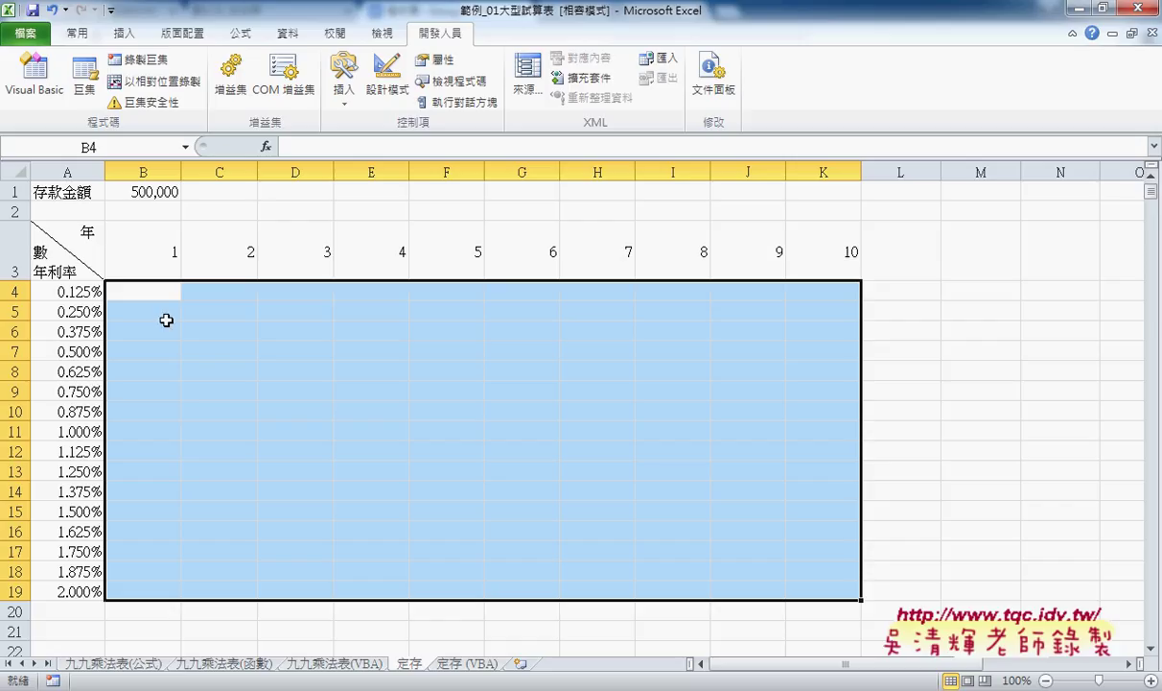
left_click(156, 294)
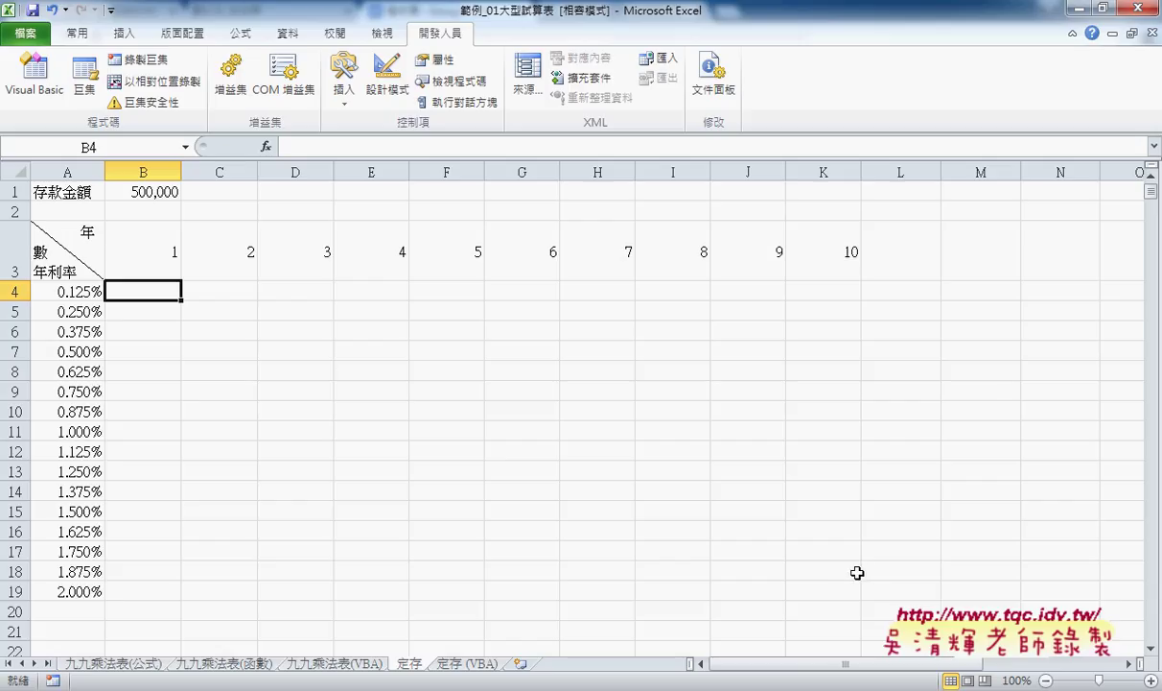
Enter =B1*(1+A4)^B3 in B4, giving 500,625.
left_click(296, 150)
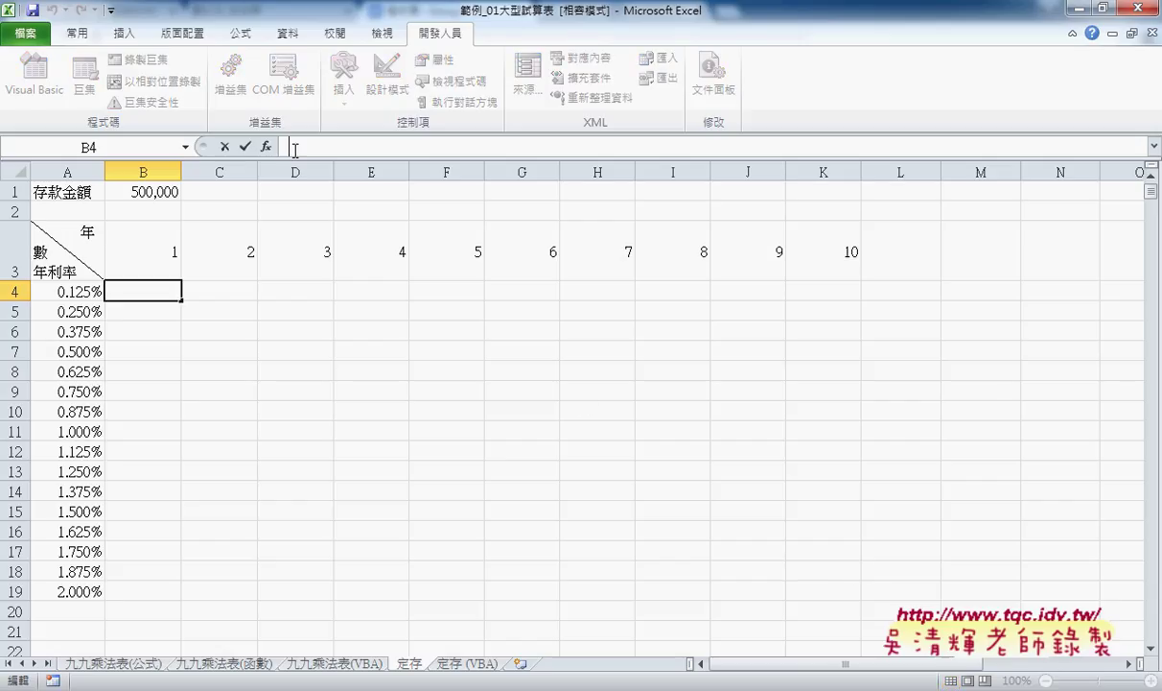
type("=")
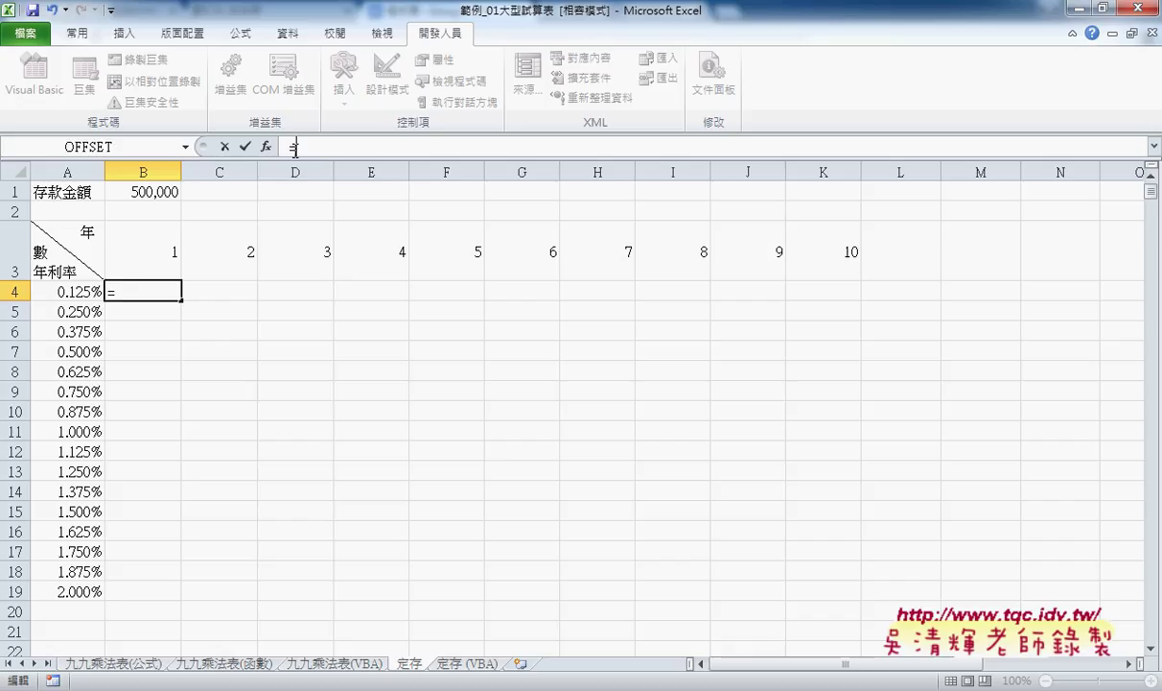
left_click(165, 192)
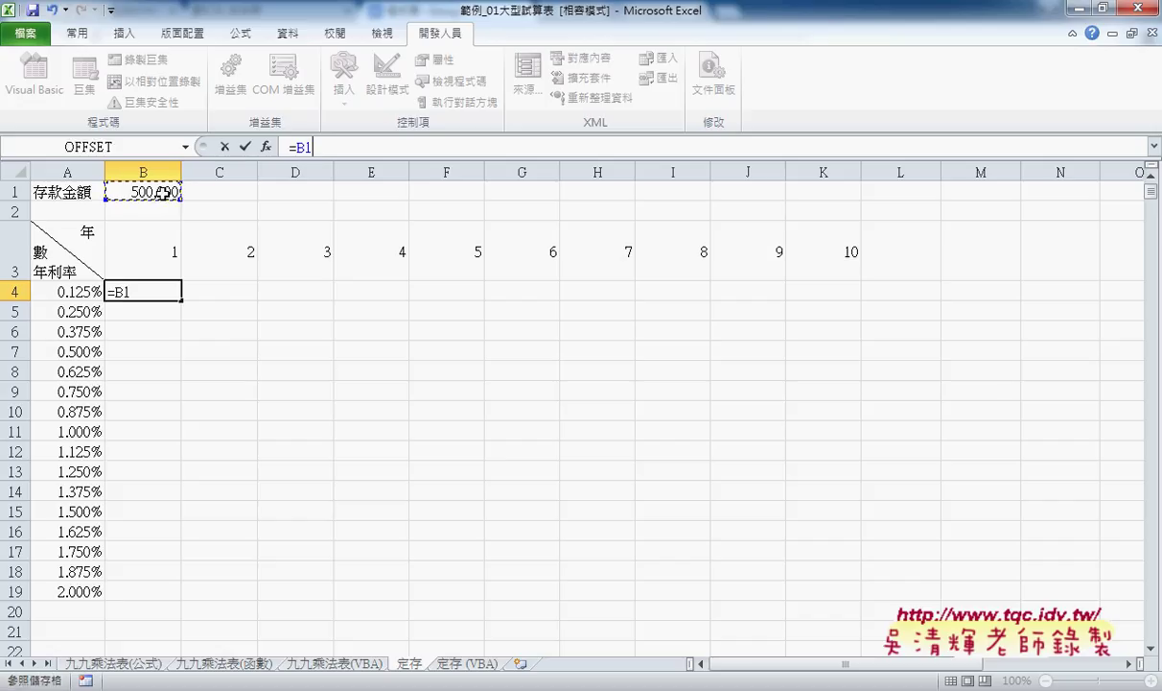
type("*(")
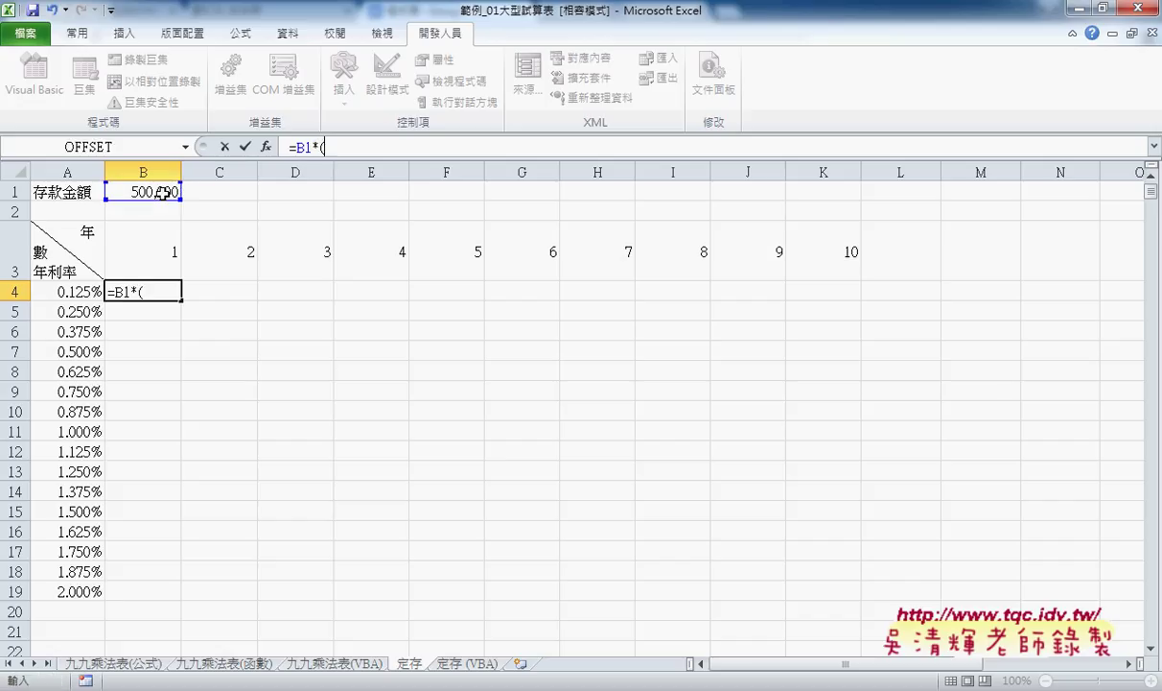
type("1")
type("+")
left_click(71, 291)
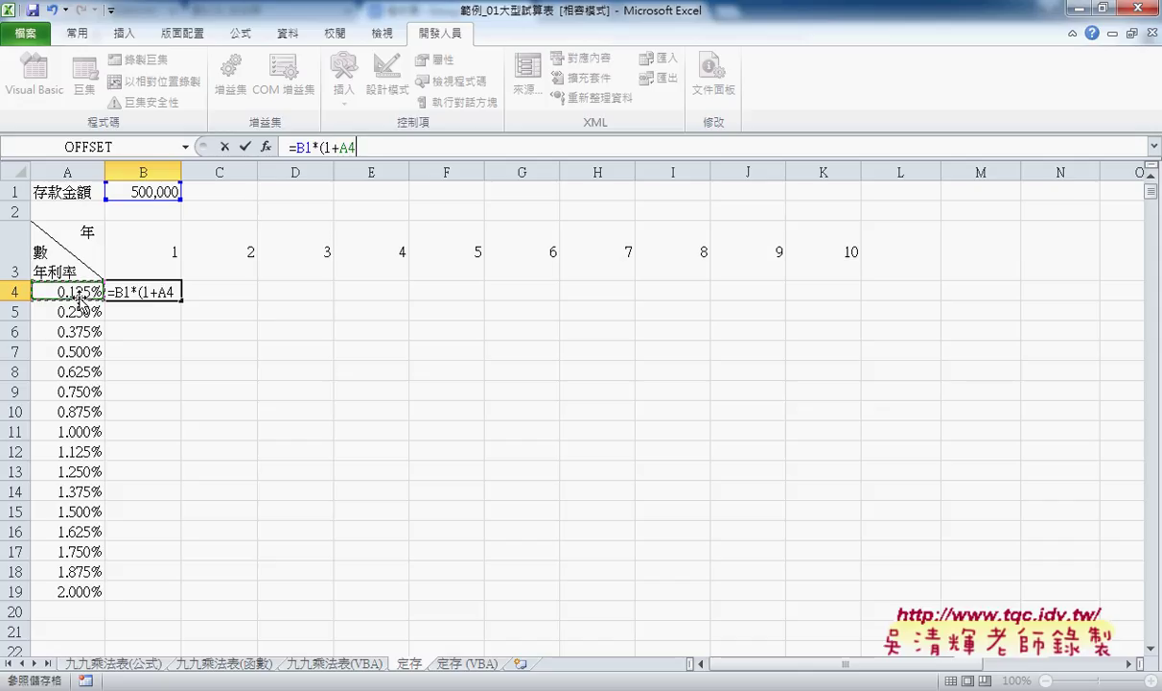
type(")")
type("^")
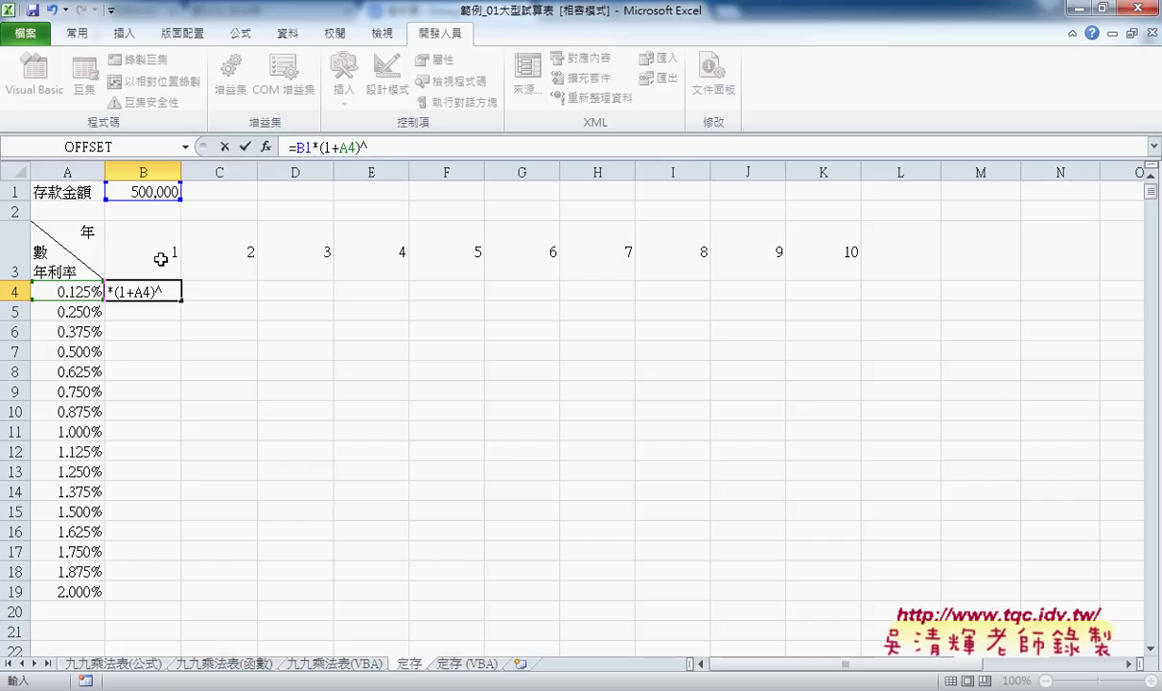
left_click(161, 259)
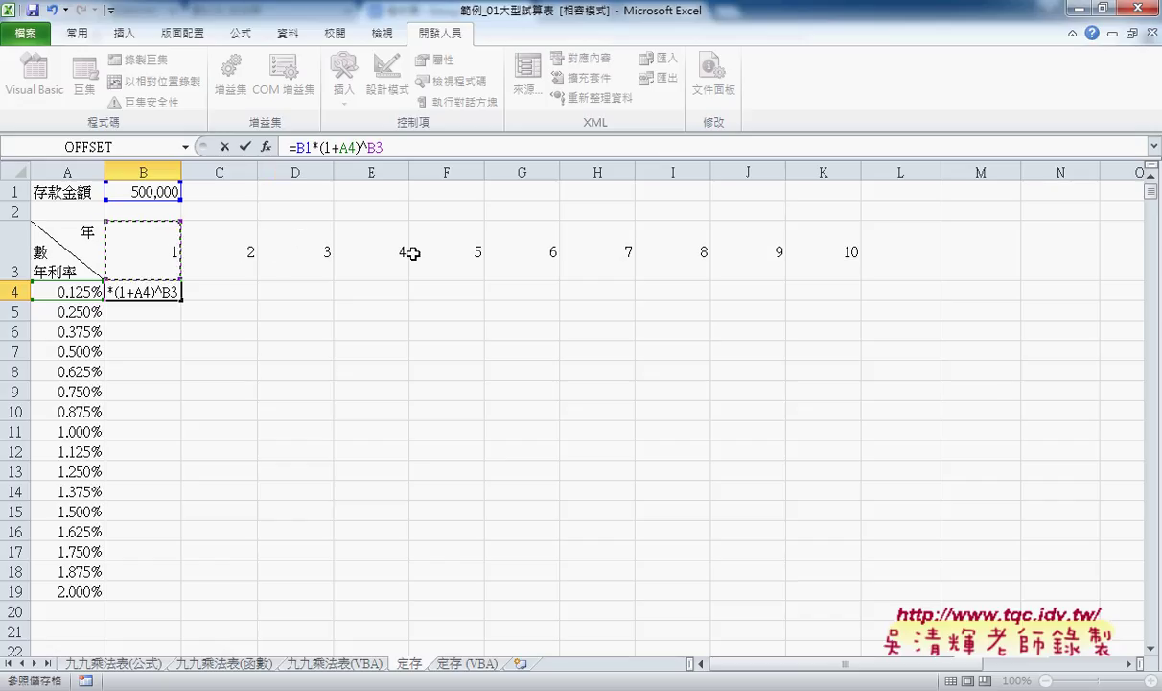
left_click(245, 147)
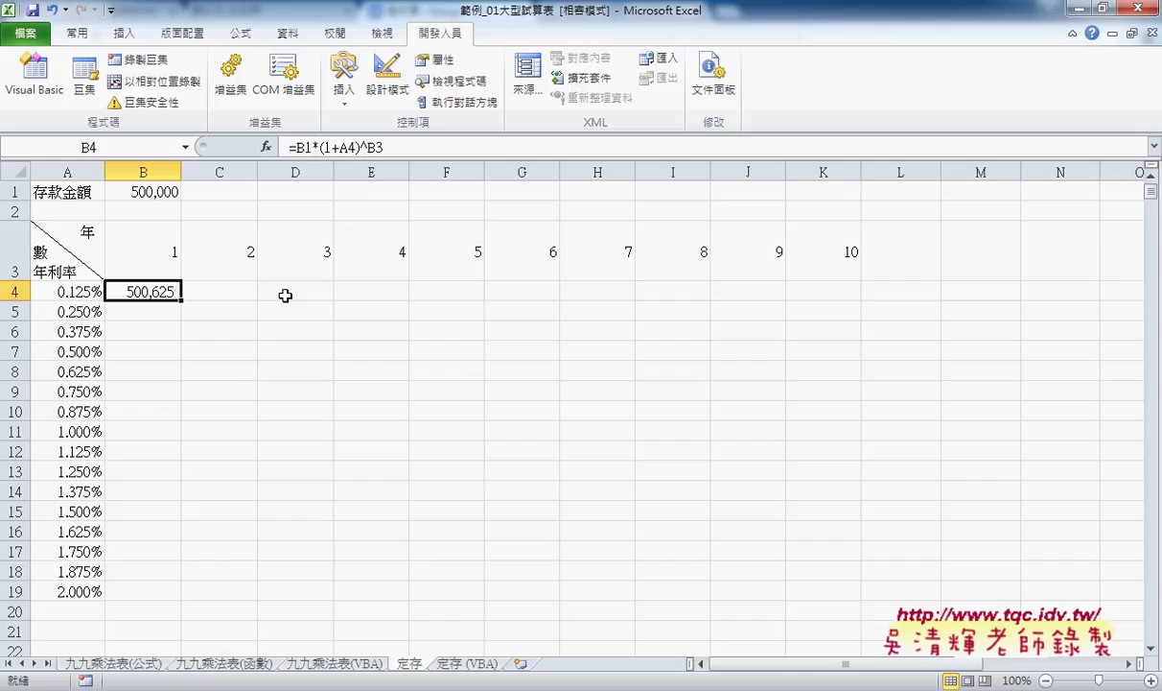
Lock B4's references so its formula reads =$B$1*(1+$A4)^B$3.
left_click(304, 147)
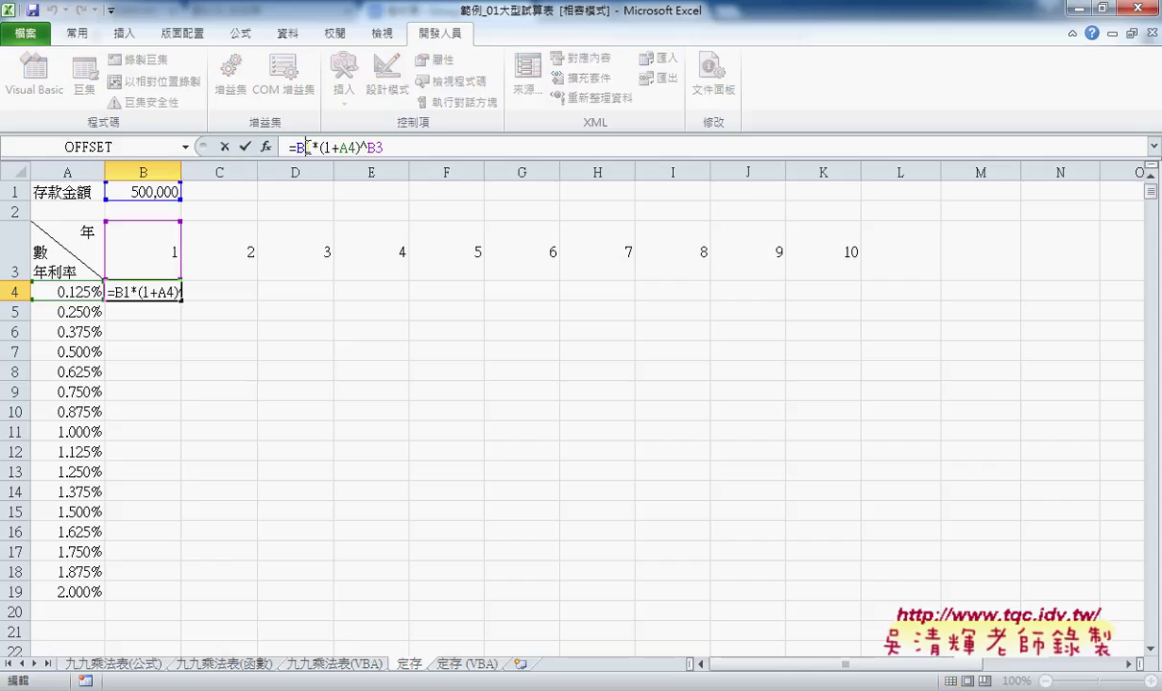
key("F4")
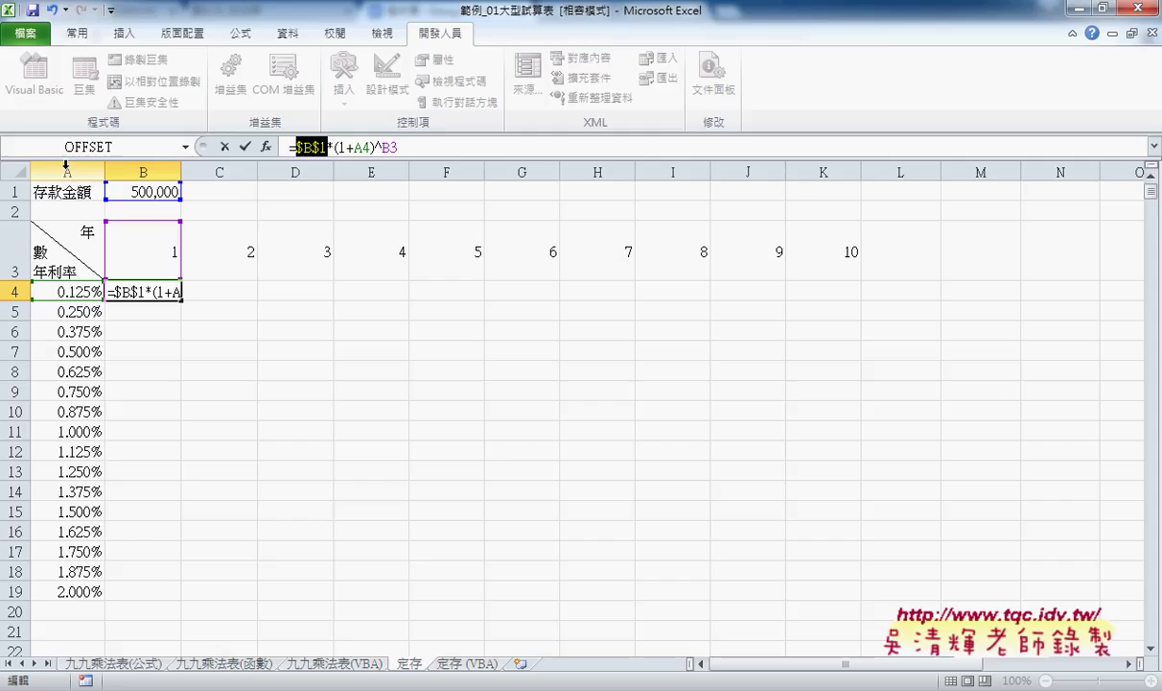
left_click(334, 148)
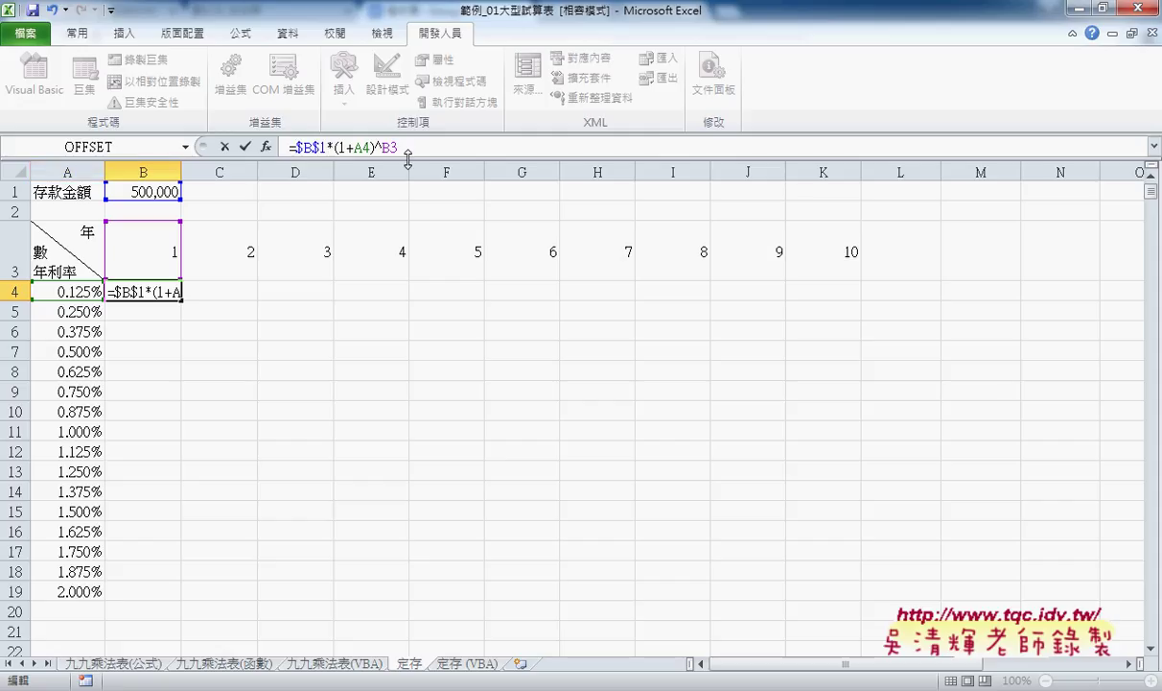
type("$")
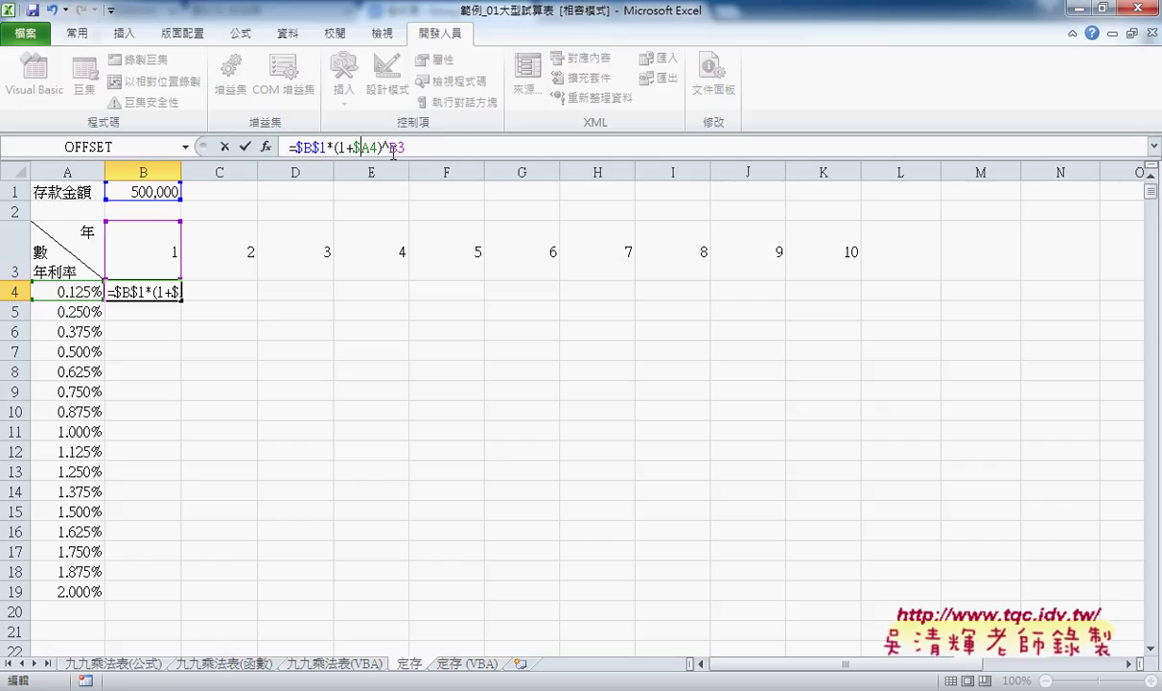
key("End")
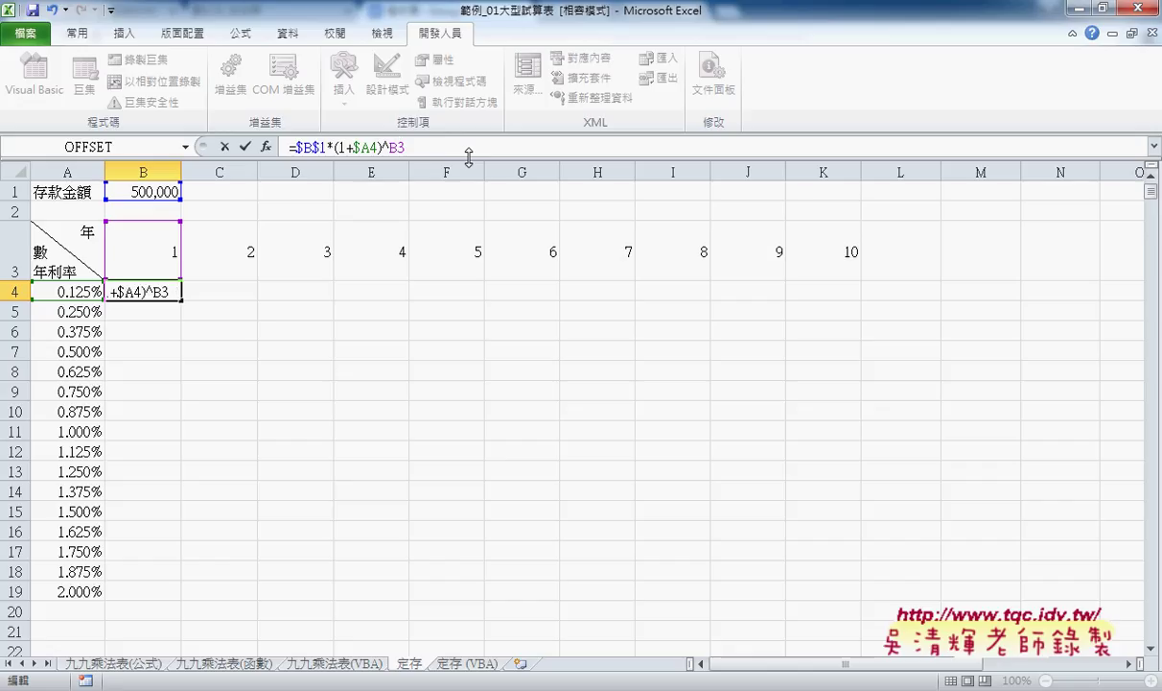
type("$")
left_click(245, 147)
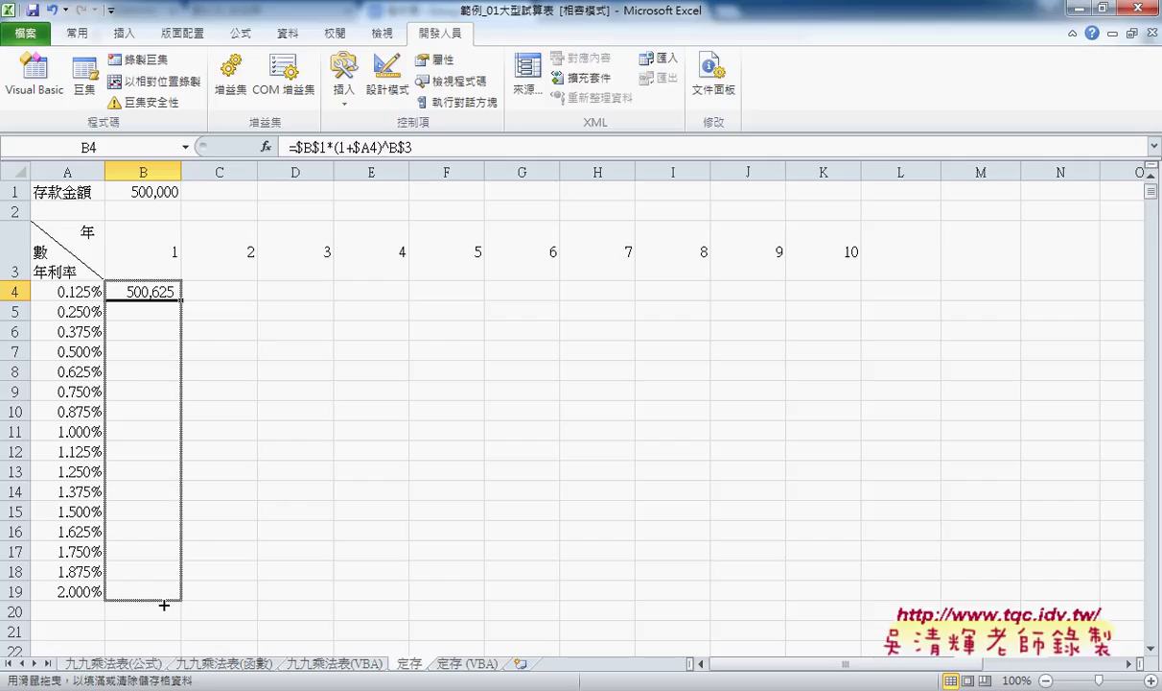
Copy B4's formula across B4:K19, producing balances up to 609,497.
mouse_move(181, 299)
left_mouse_down()
mouse_move(180, 601)
mouse_move(839, 580)
left_mouse_up()
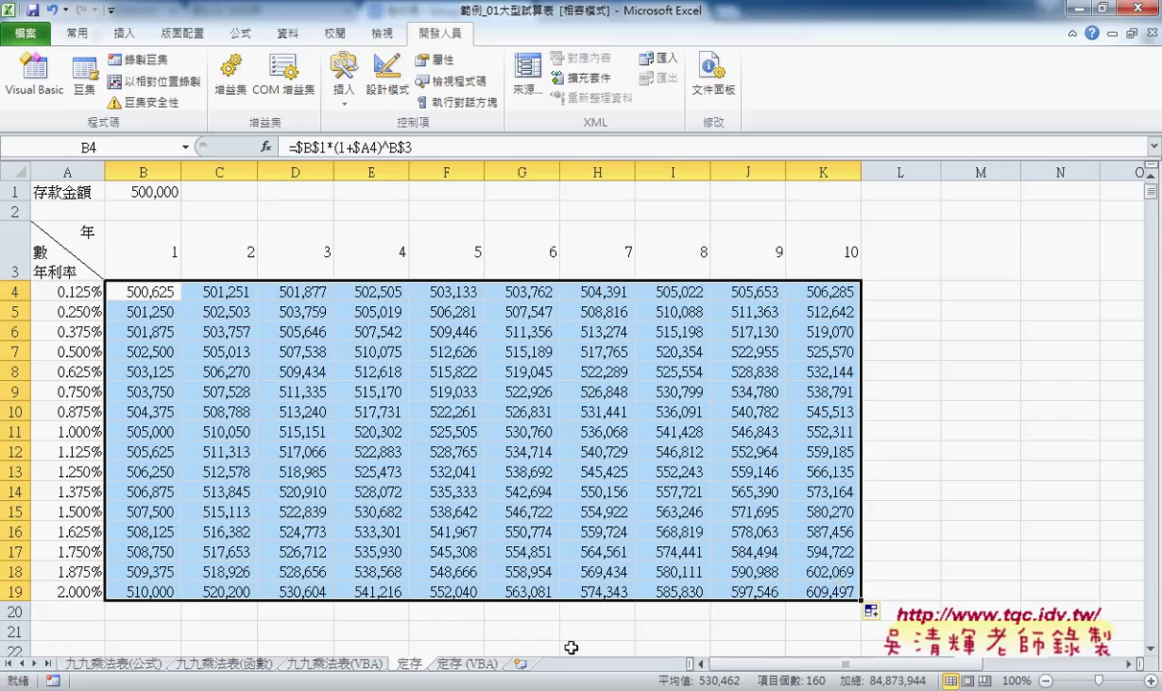
scroll(215, 564, "down", 1)
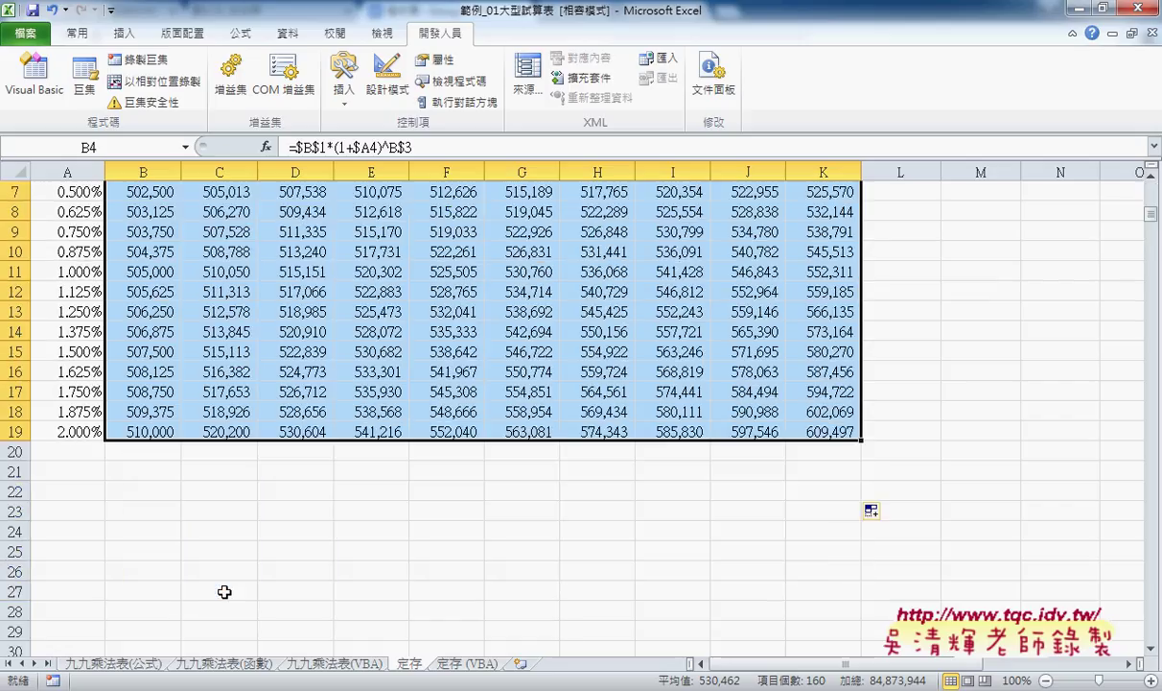
left_click(85, 451)
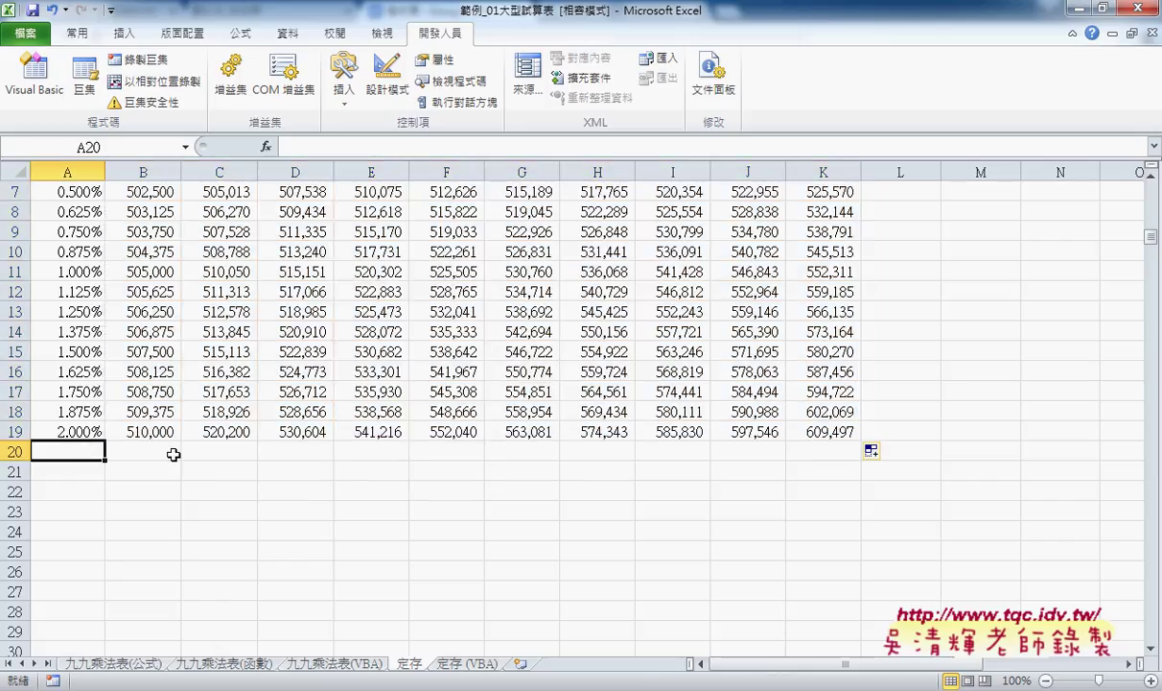
Add an 18% rate in A20 and check its year-10 balance of 2,616,918 in K20.
type("18")
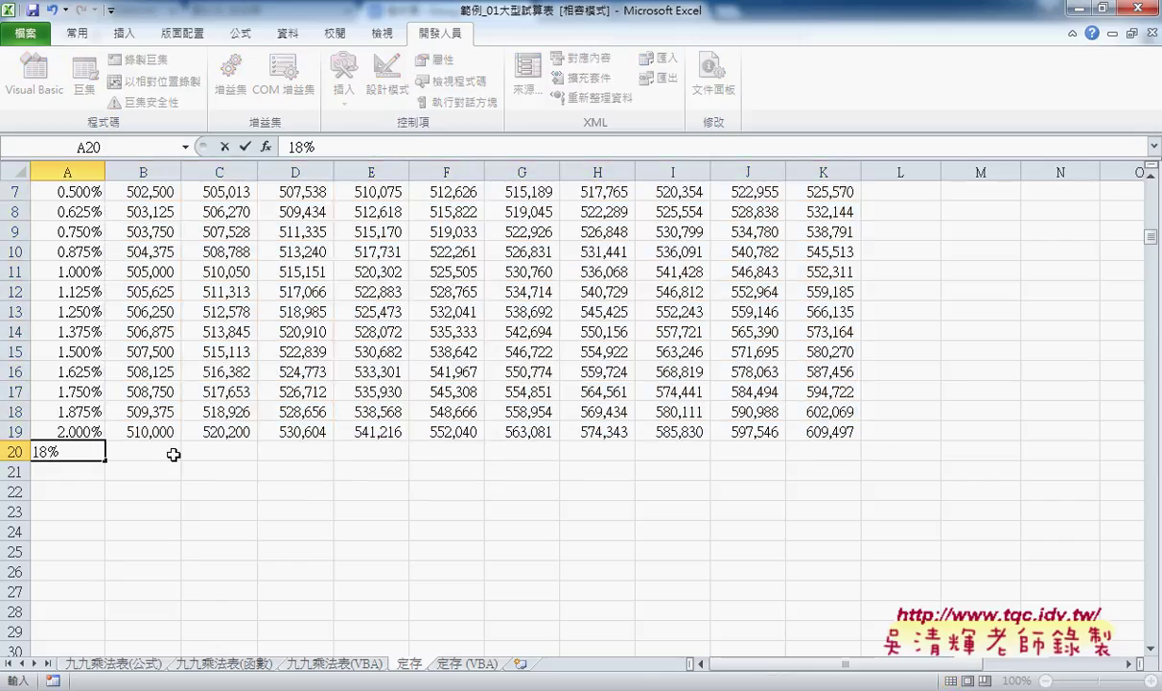
left_click(201, 452)
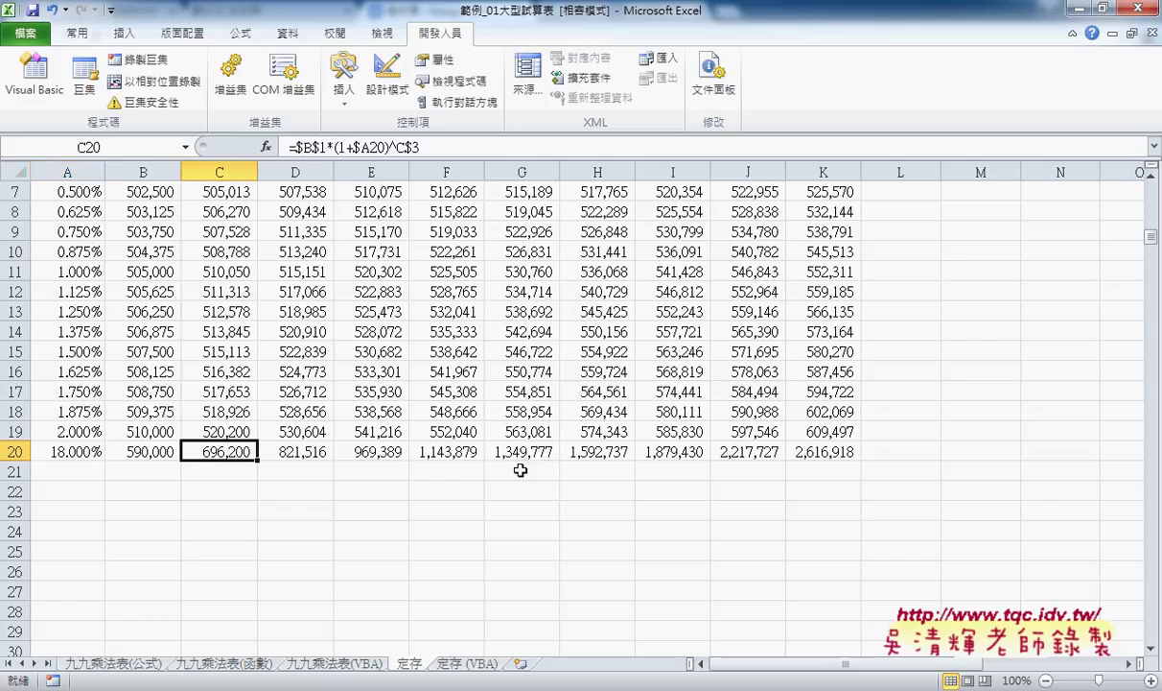
scroll(520, 470, "up", 1)
scroll(520, 470, "up", 1)
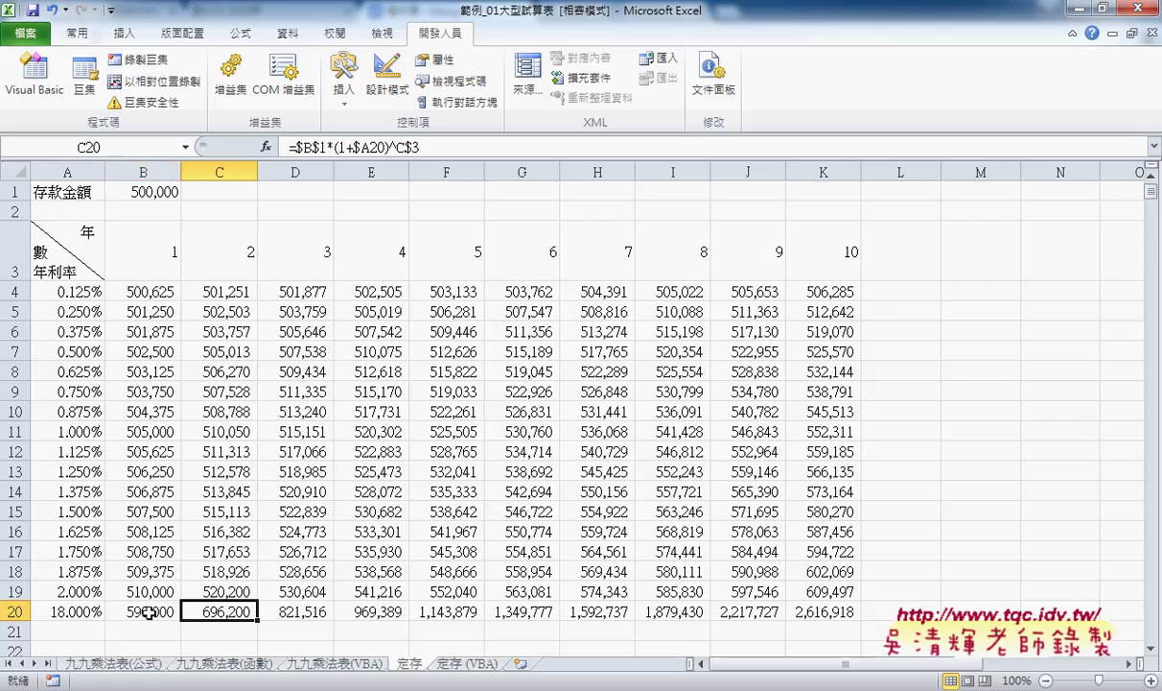
left_click(823, 611)
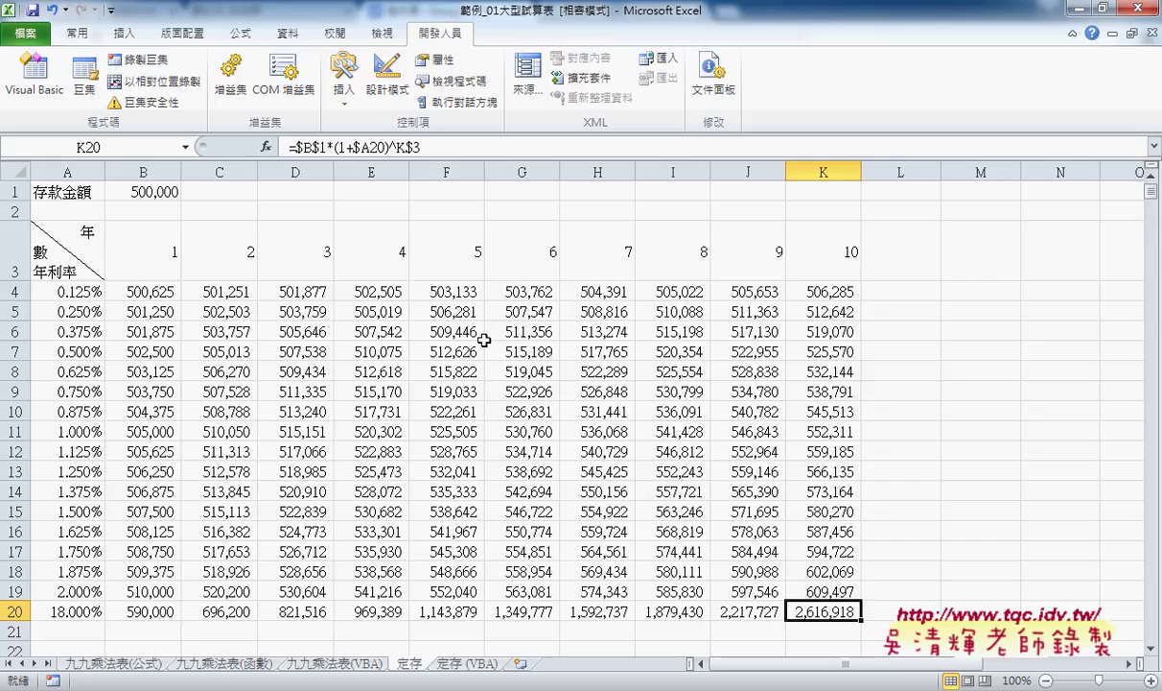
left_click(156, 192)
left_click(288, 147)
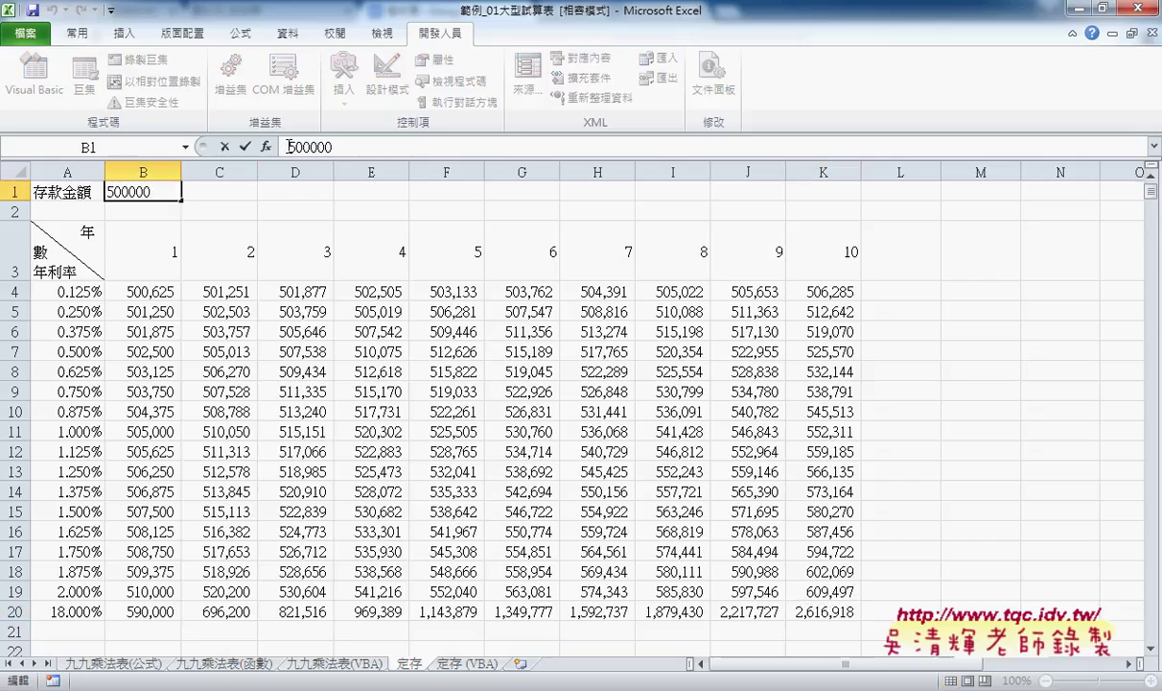
Change the deposit amount in B1 to 1,000,000.
key("Delete")
type("10")
key("Return")
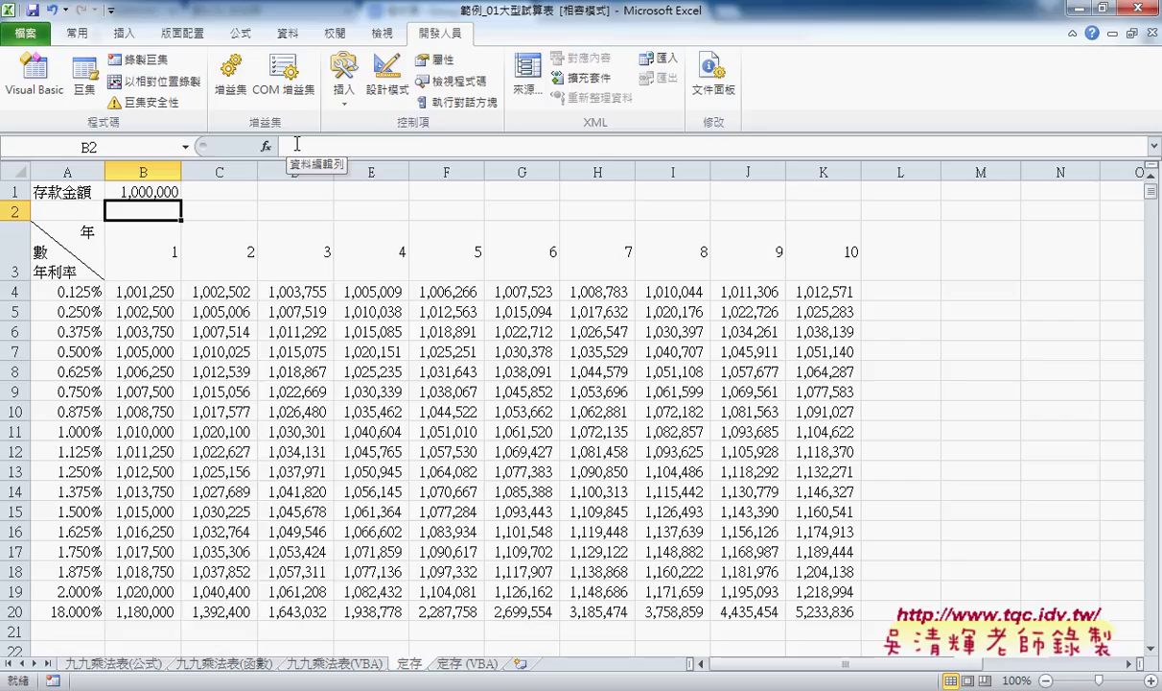
Delete the 18.000% rate and its row-20 balances, then check B4's formula.
left_click(84, 611)
key("Delete")
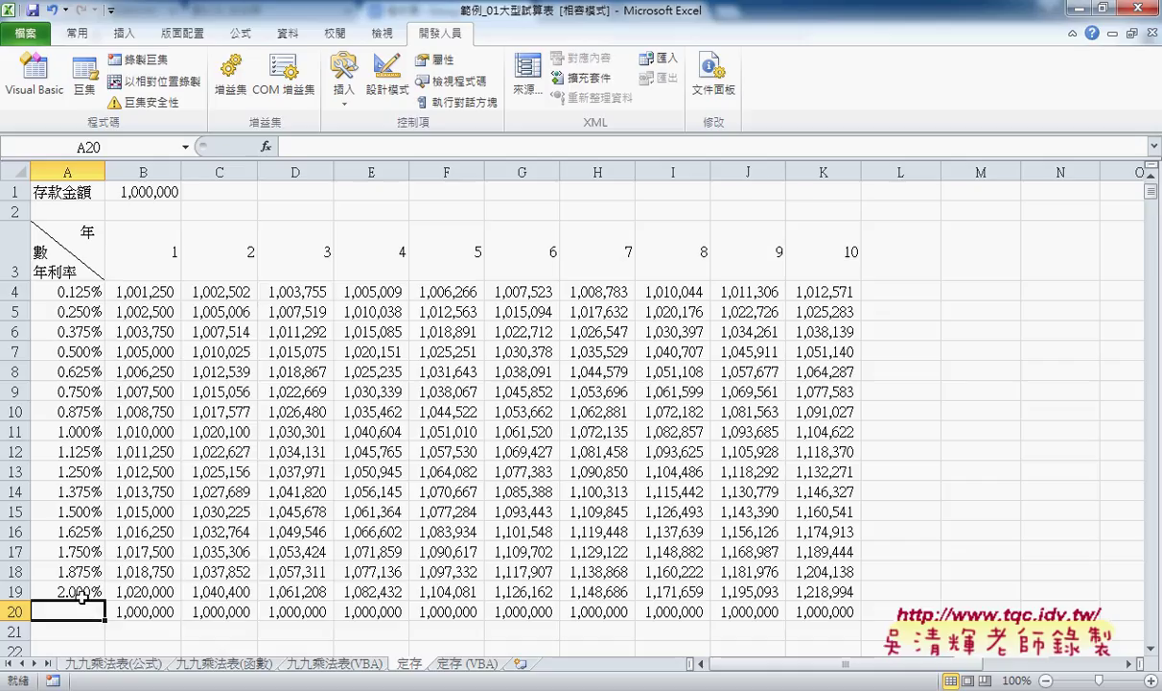
left_click(13, 611)
key("Delete")
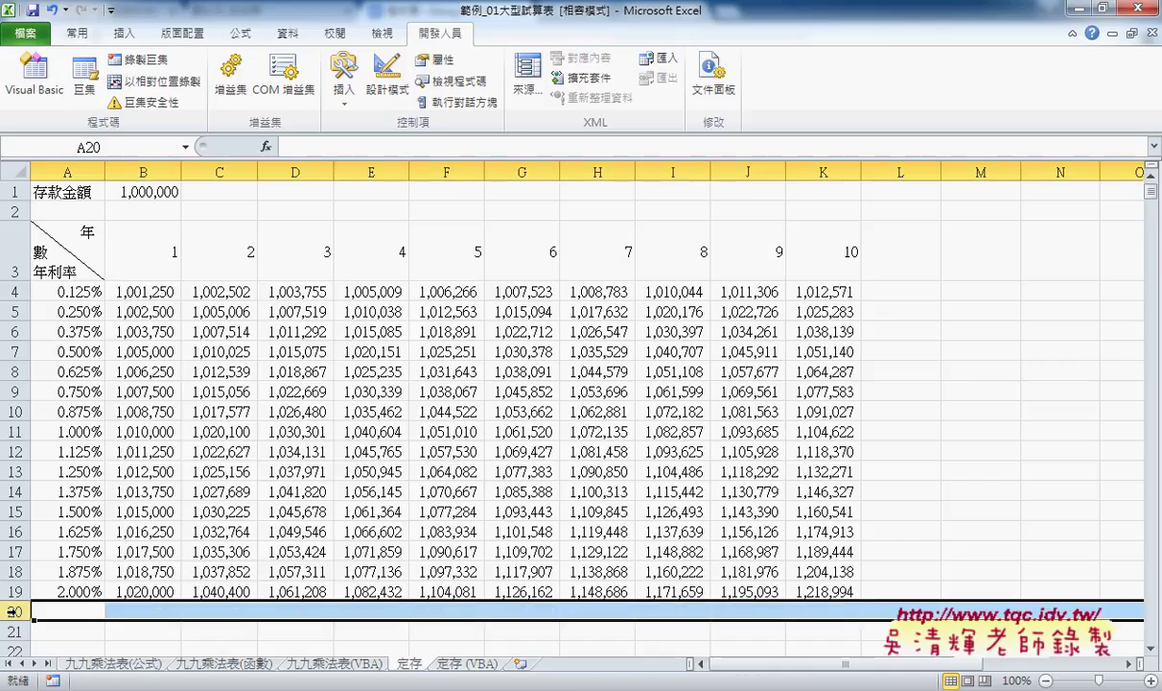
left_click(145, 289)
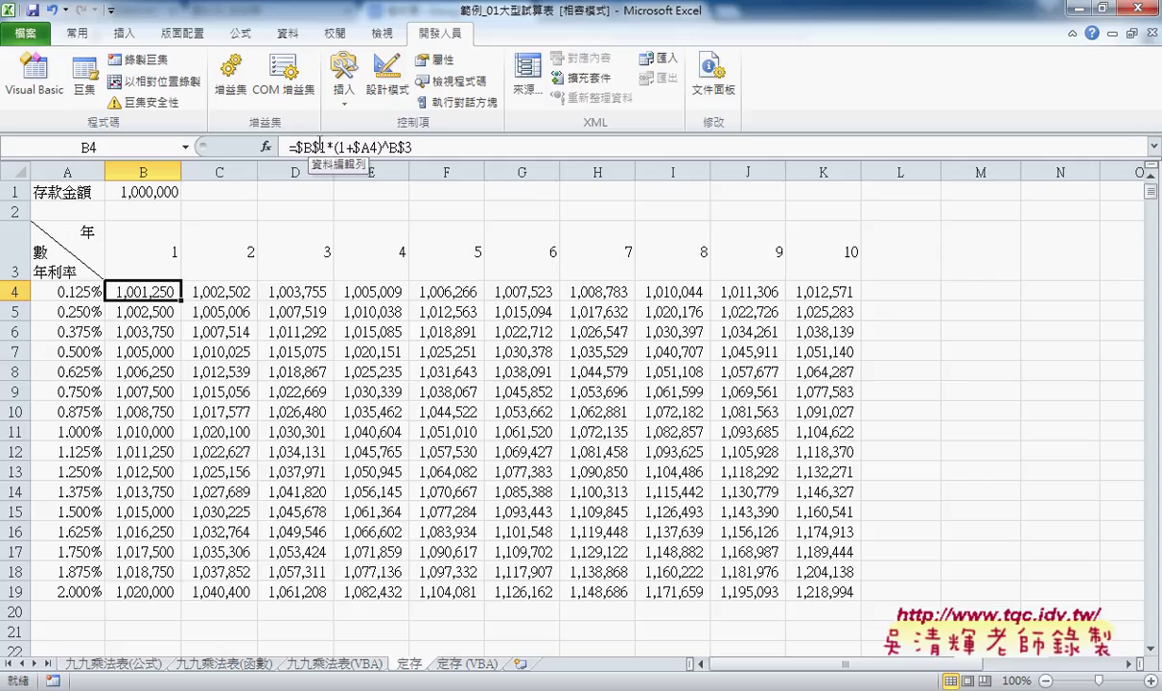
On the 定存 (VBA) sheet, clear the table with 計算清除 and run 計算.
left_click(473, 665)
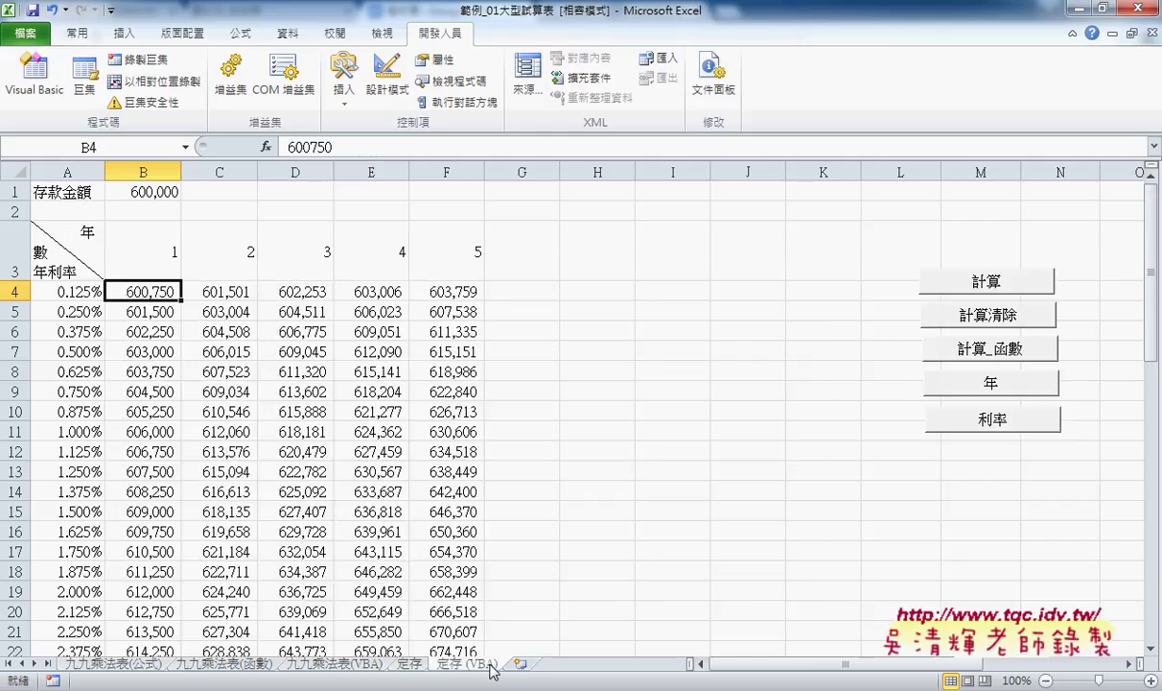
left_click(1004, 319)
left_click(945, 279)
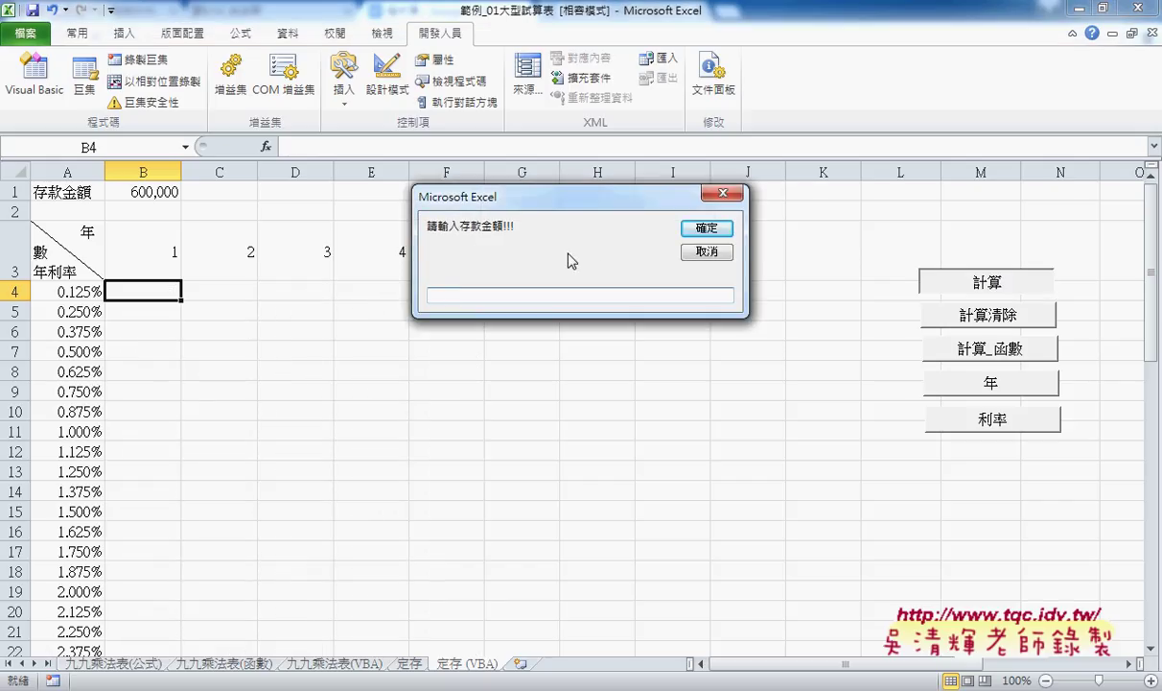
Enter 1000000 as the deposit amount in the prompt.
type("10")
type("00000")
left_click_drag(388, 170, 396, 312)
left_click_drag(422, 171, 753, 309)
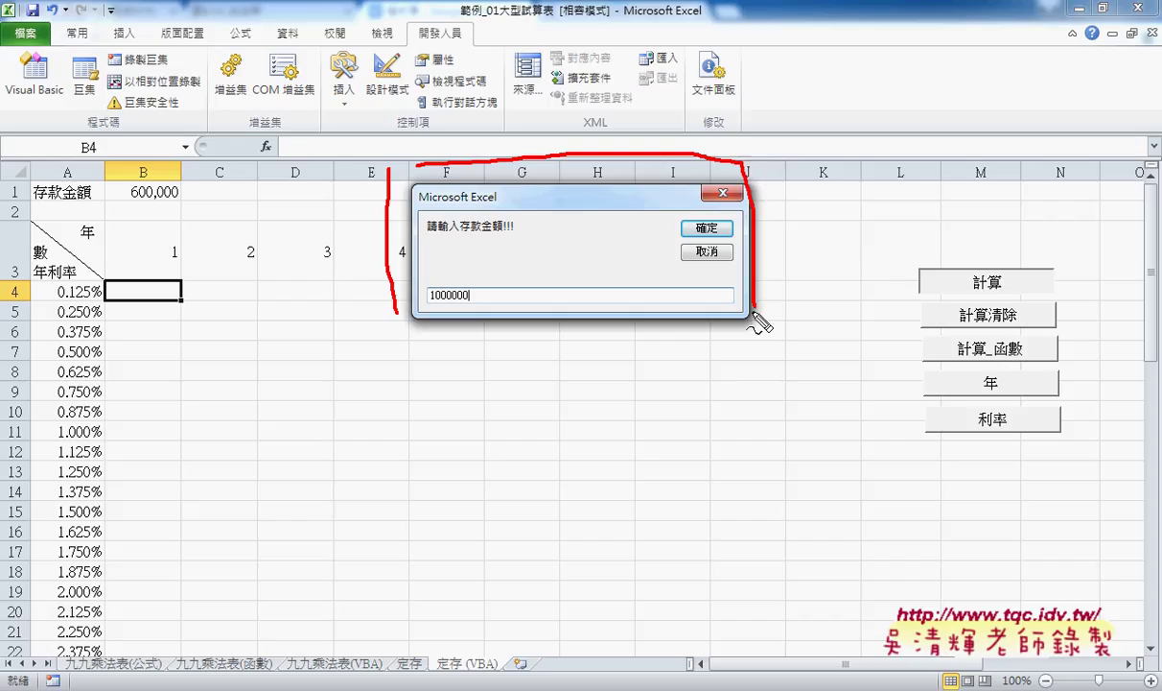
left_click_drag(411, 334, 743, 329)
mouse_move(486, 312)
left_mouse_down()
mouse_move(484, 288)
mouse_move(203, 200)
left_mouse_up()
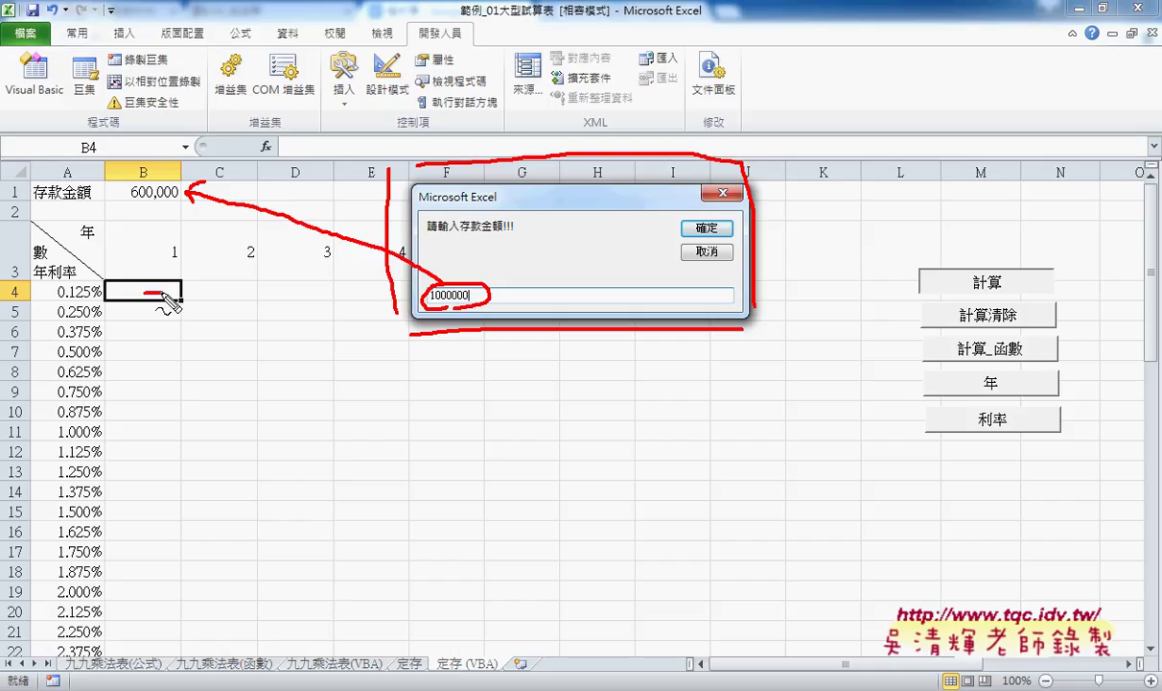
mouse_move(144, 293)
left_mouse_down()
mouse_move(273, 292)
mouse_move(255, 307)
left_mouse_up()
left_click_drag(266, 320, 239, 338)
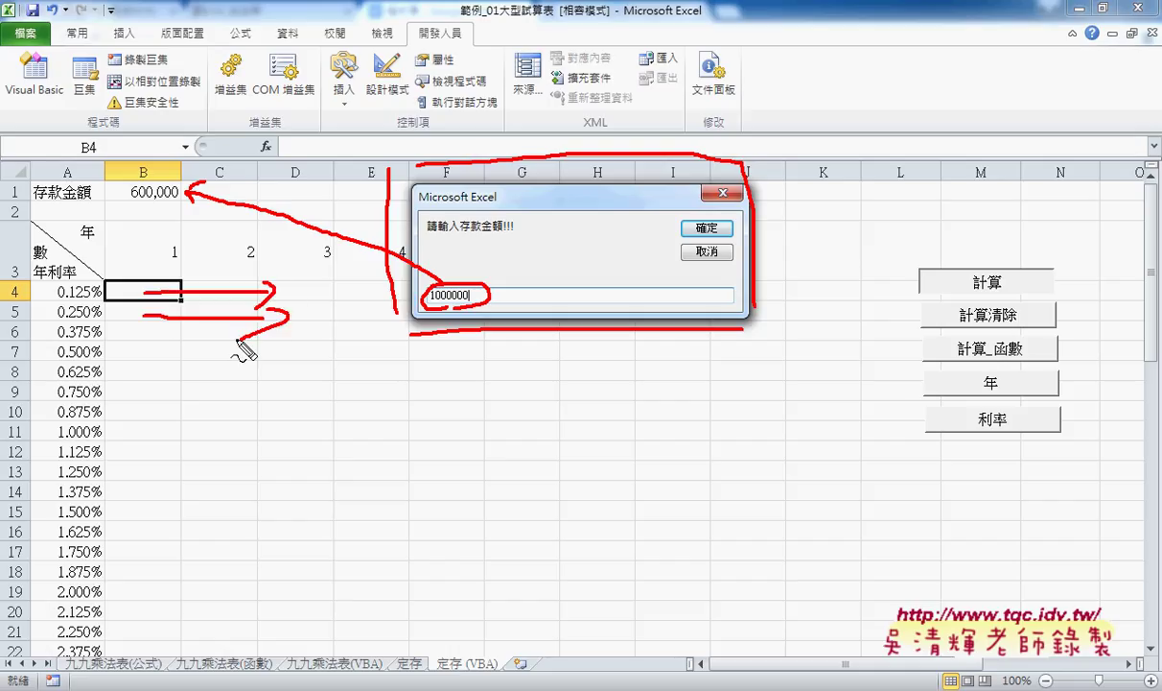
key("Escape")
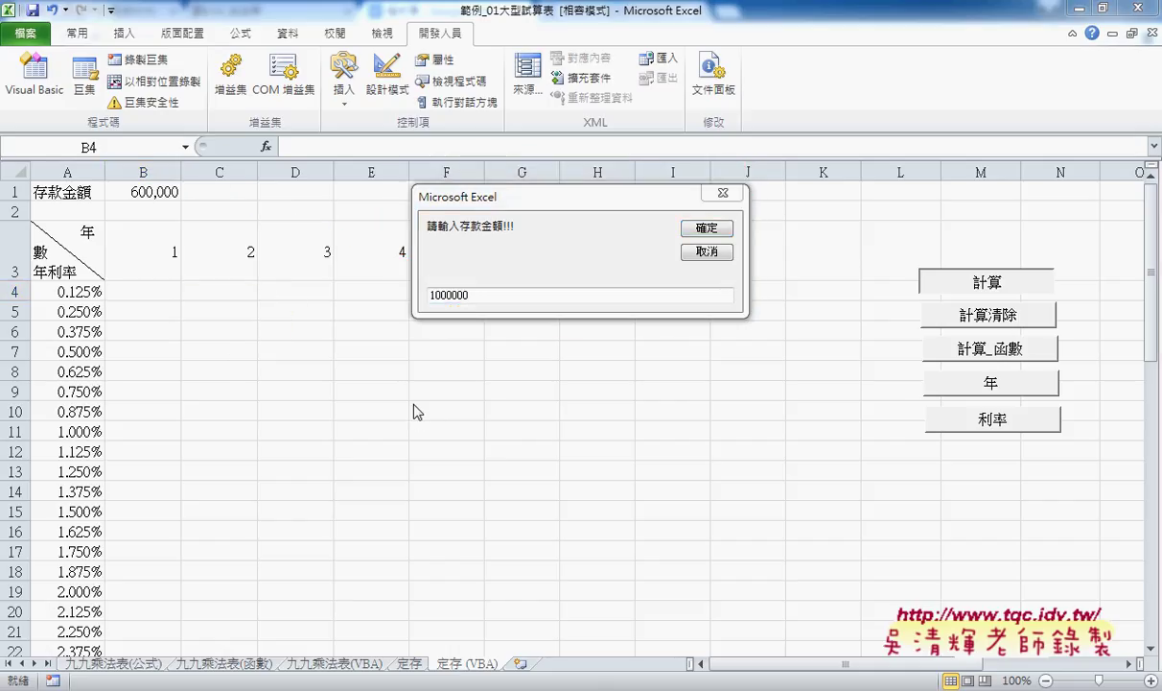
Confirm the 1,000,000 deposit, review the generated balances, then clear them with 計算清除.
left_click(708, 230)
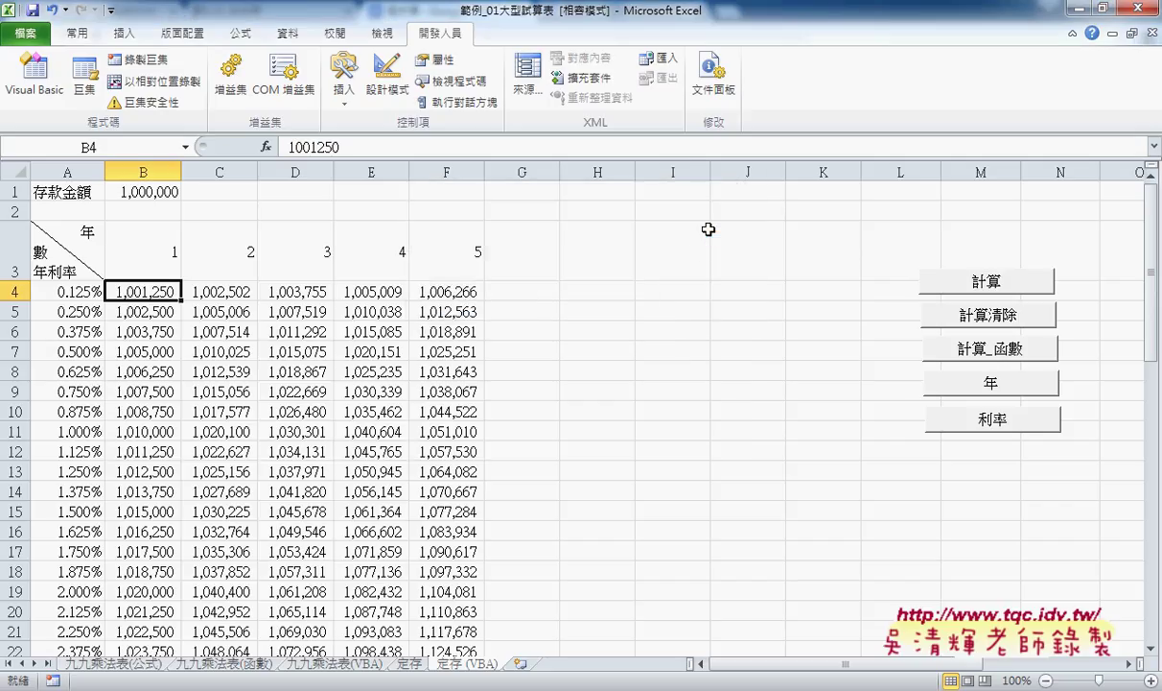
scroll(636, 394, "down", 2)
scroll(636, 394, "down", 1)
scroll(636, 394, "up", 1)
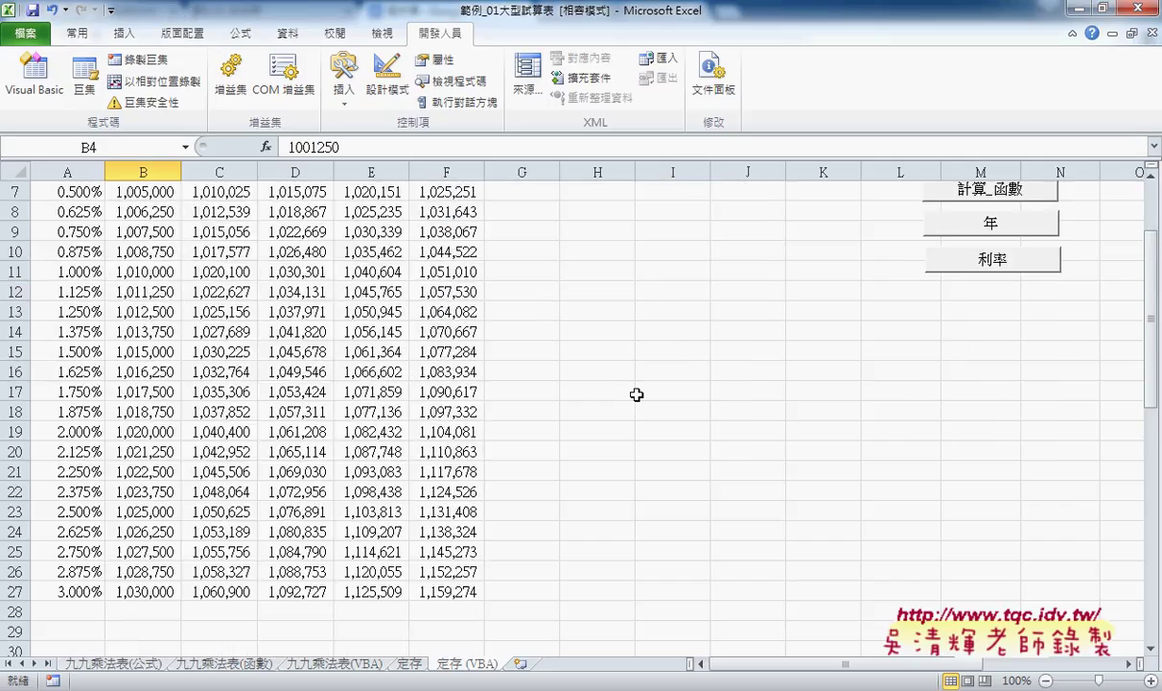
scroll(636, 394, "up", 2)
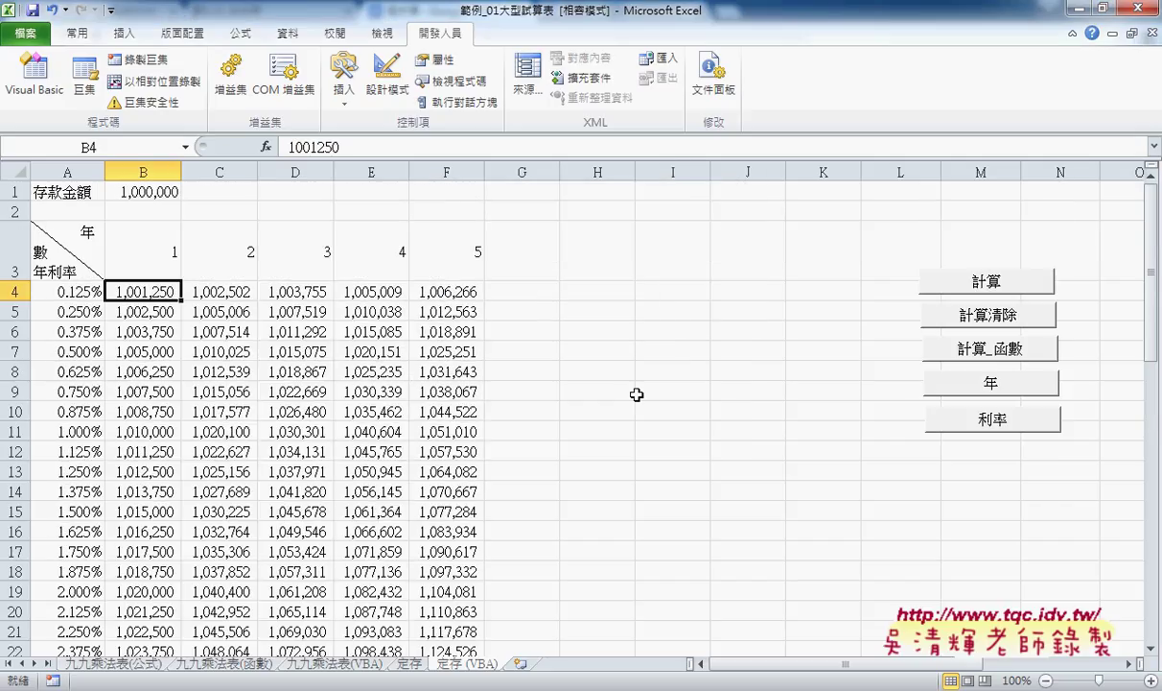
left_click(1010, 321)
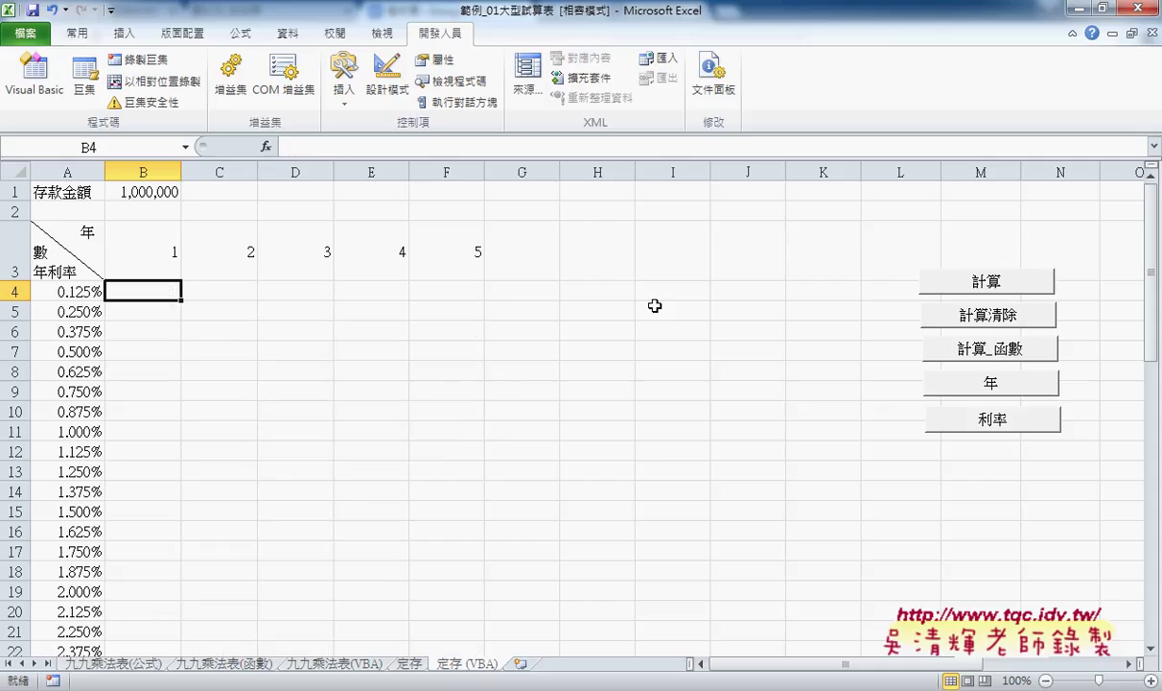
Set the table span to 10 years with the 年 button.
left_click(976, 401)
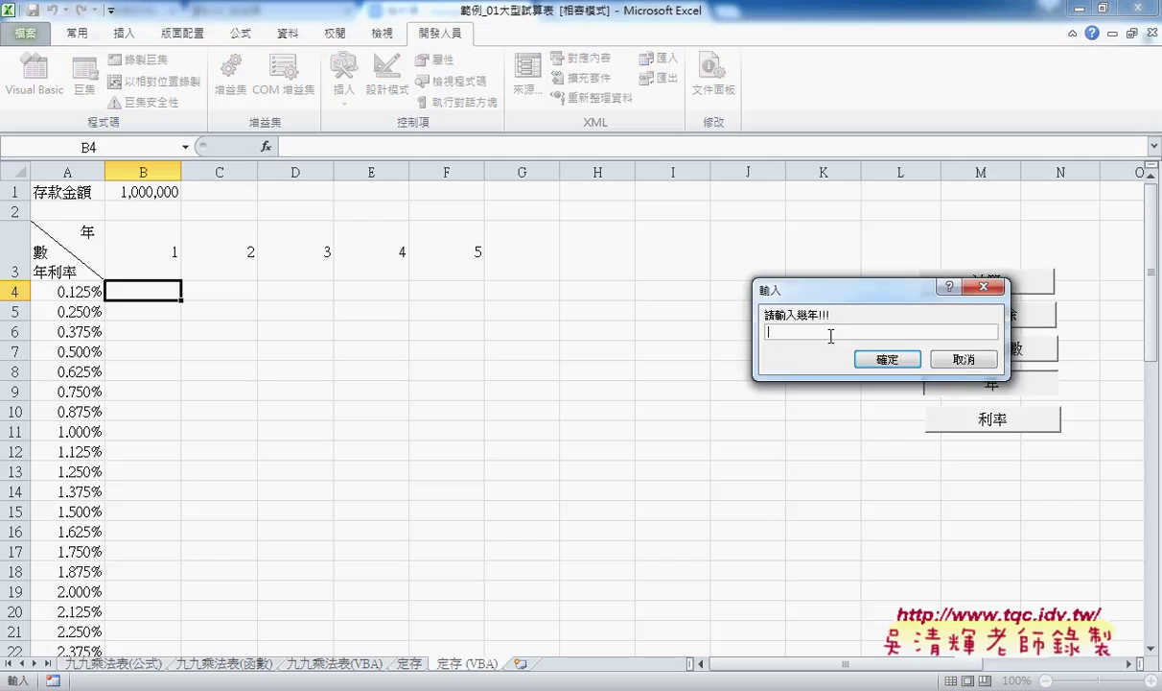
type("10")
double_click(772, 333)
left_click(888, 360)
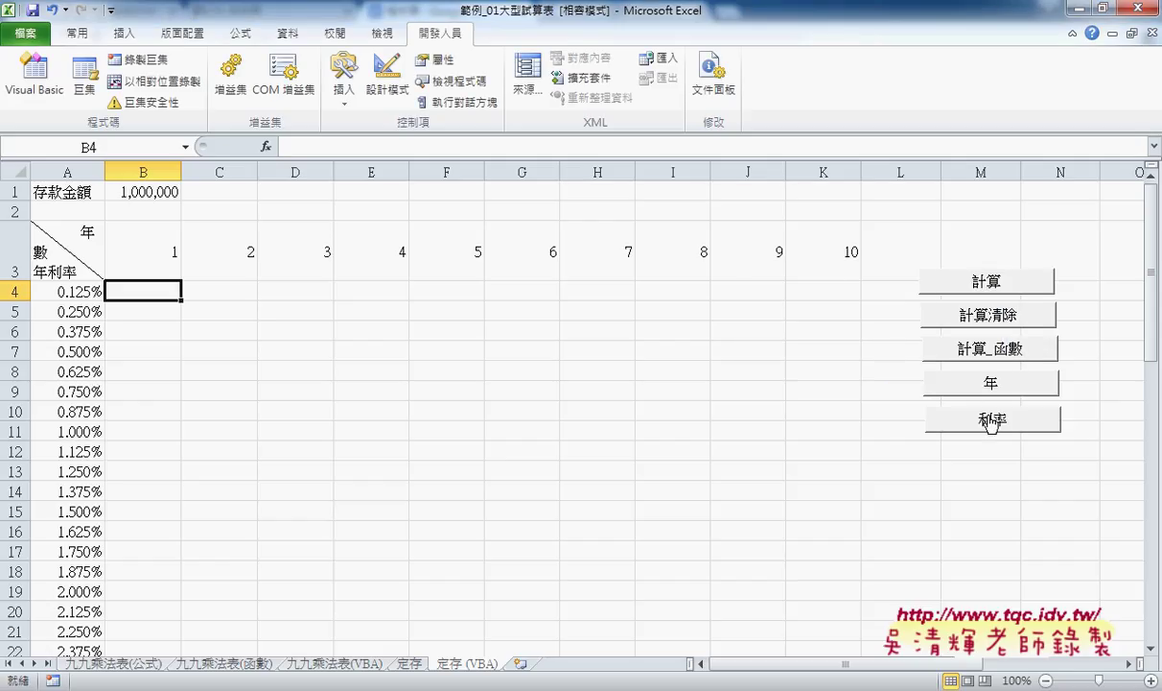
scroll(552, 432, "down", 2)
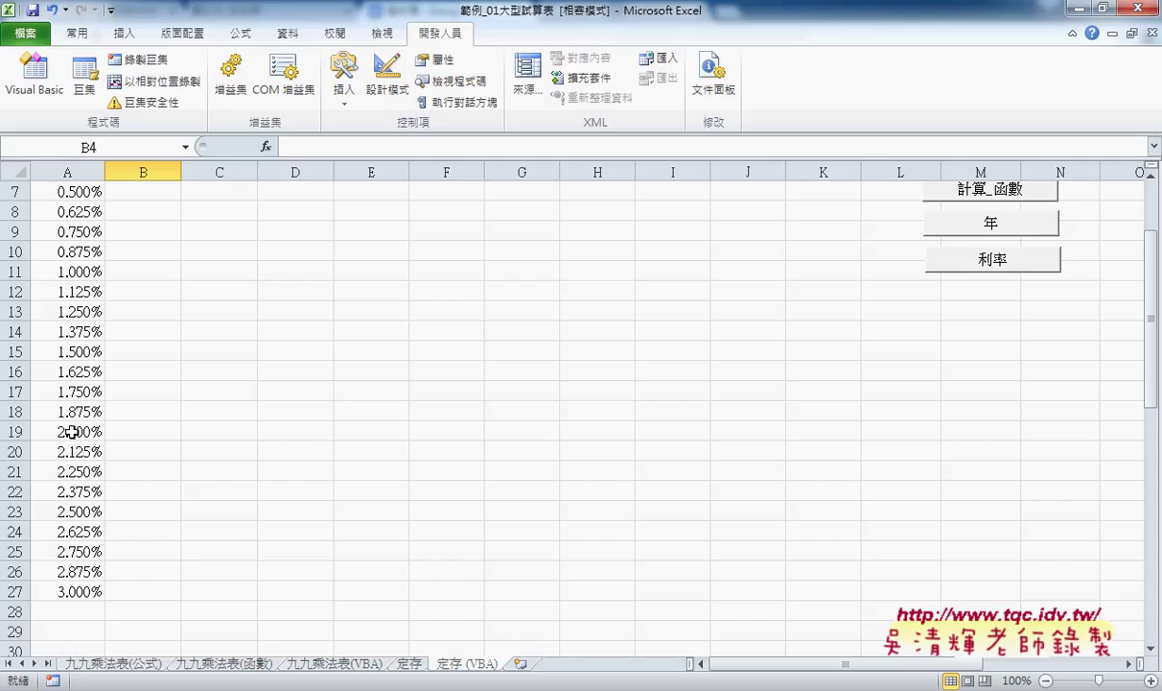
Set the highest interest rate to 2% with the 利率 button.
left_click(997, 264)
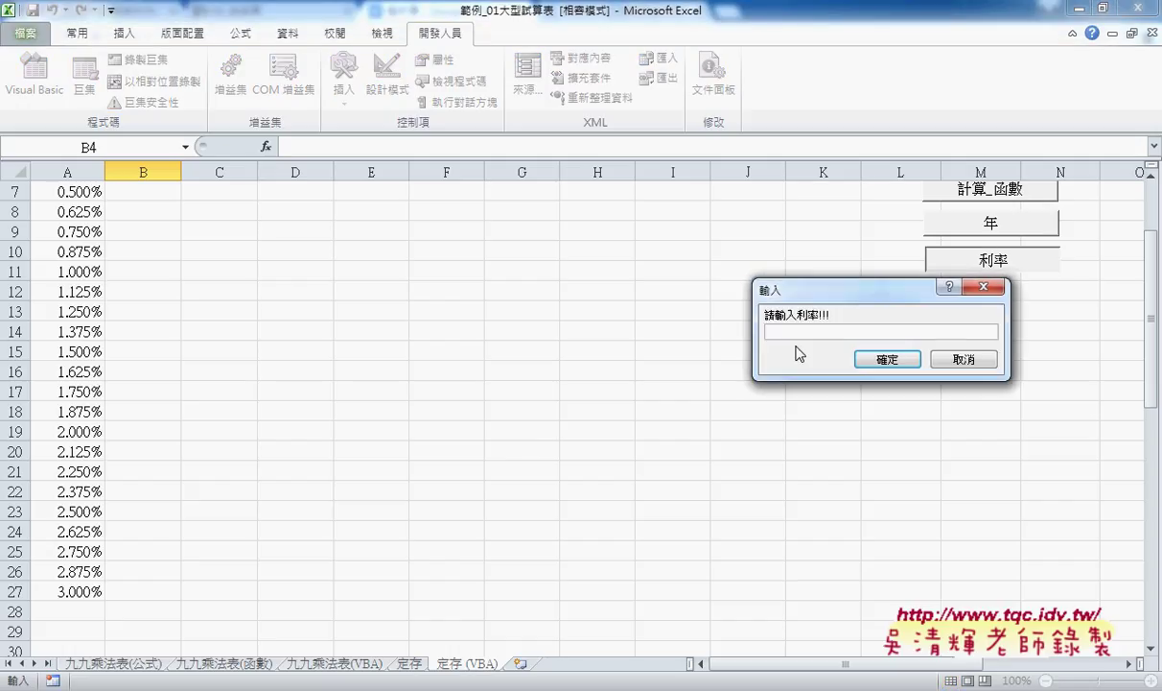
type("2")
left_click(887, 361)
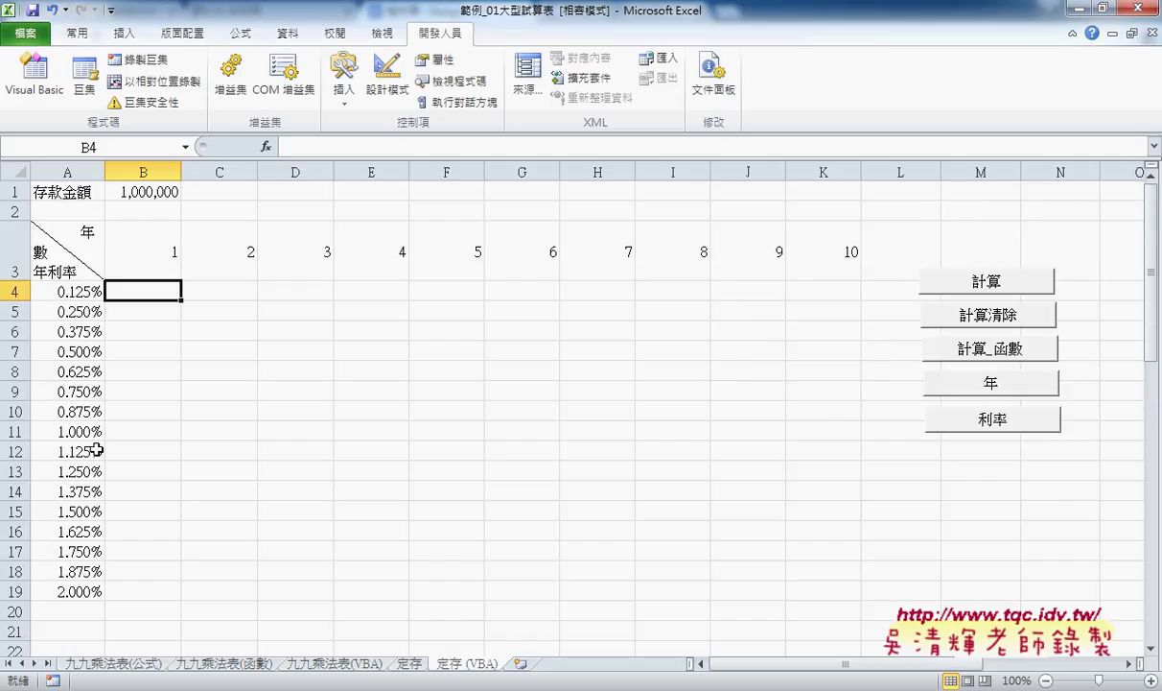
Raise the highest interest rate to 5% with 利率 again.
left_click(954, 426)
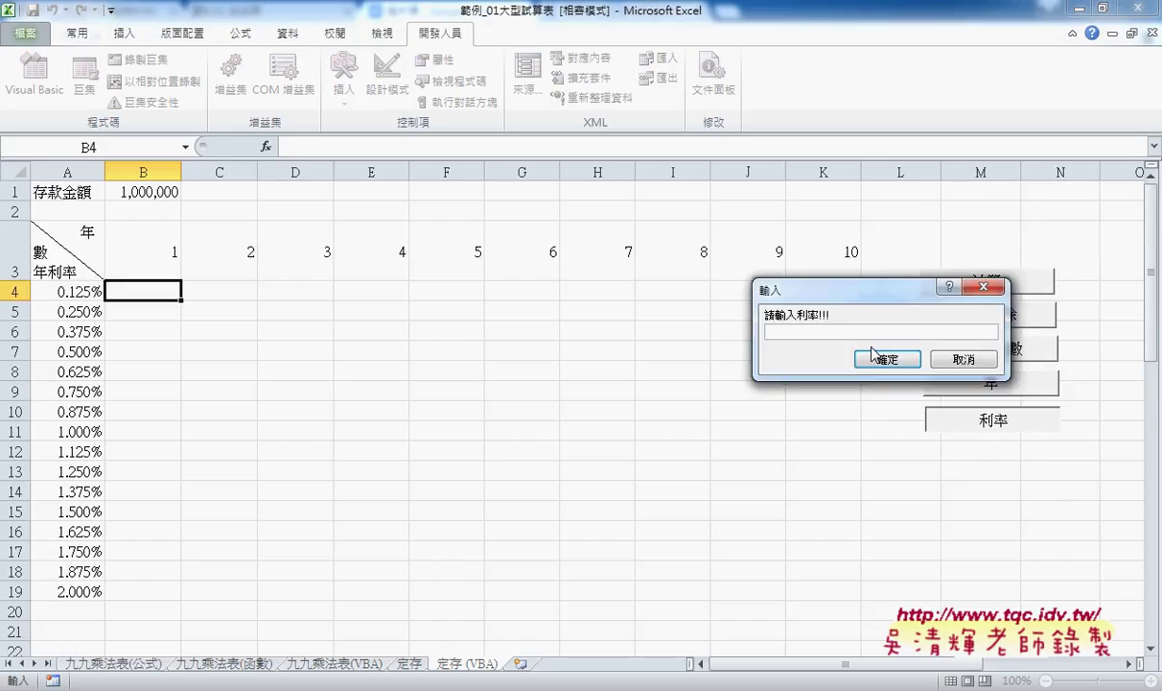
type("3")
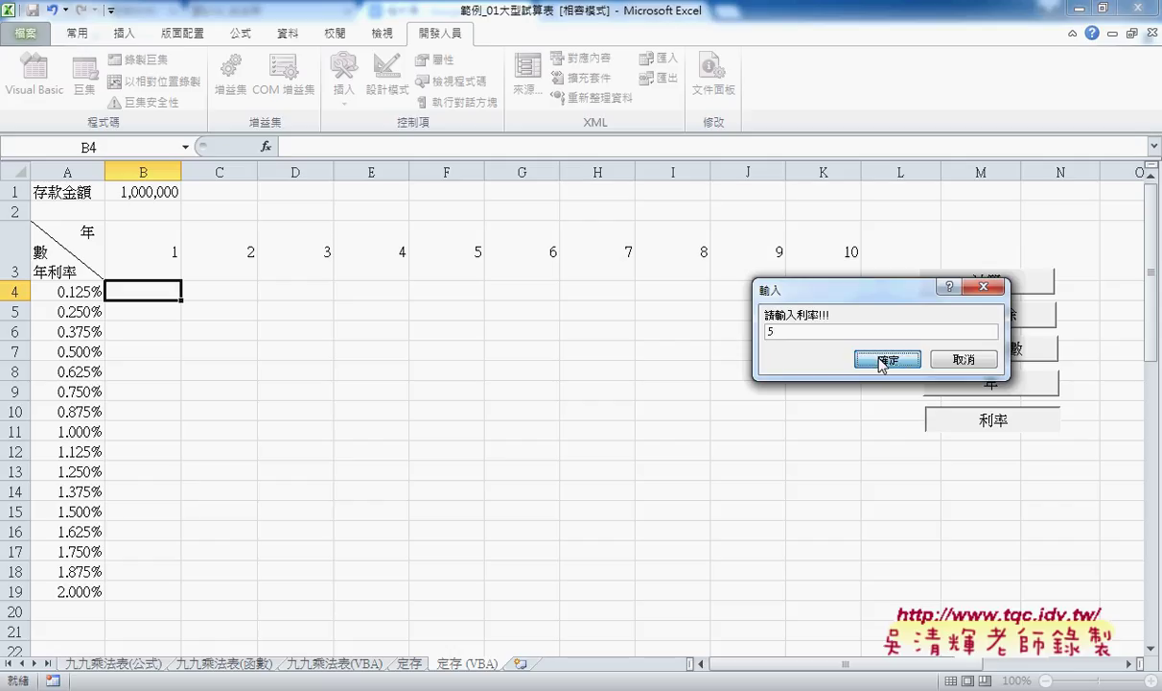
left_click(875, 358)
scroll(604, 441, "down", 2)
scroll(604, 441, "down", 3)
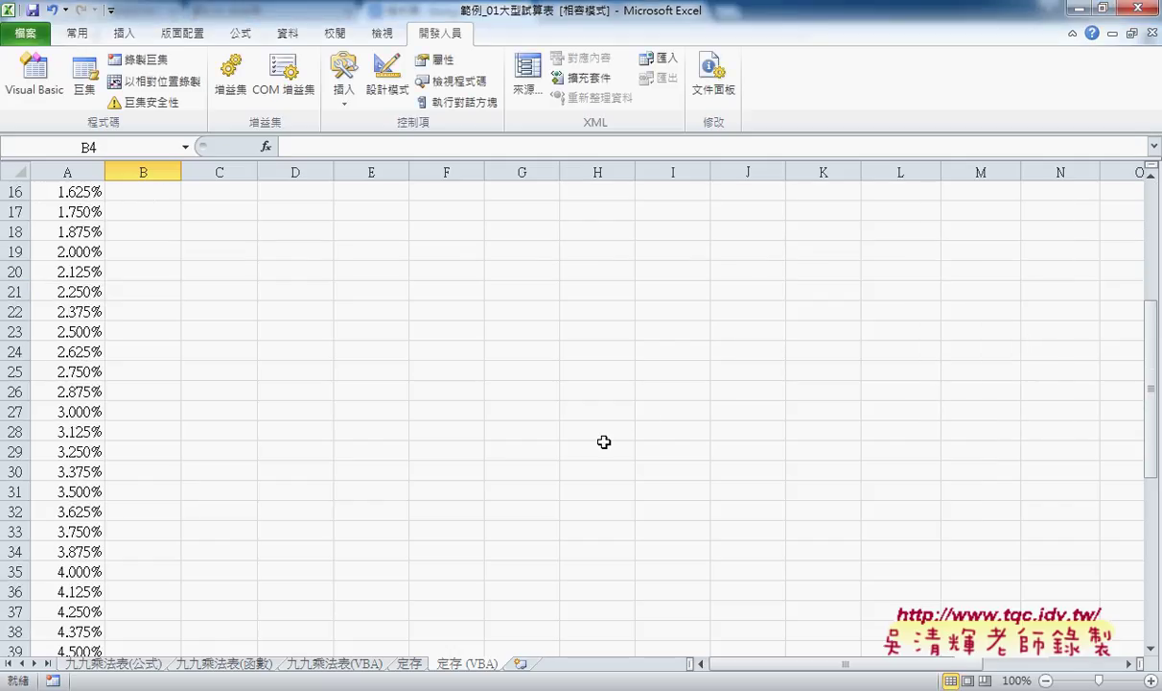
scroll(604, 441, "down", 4)
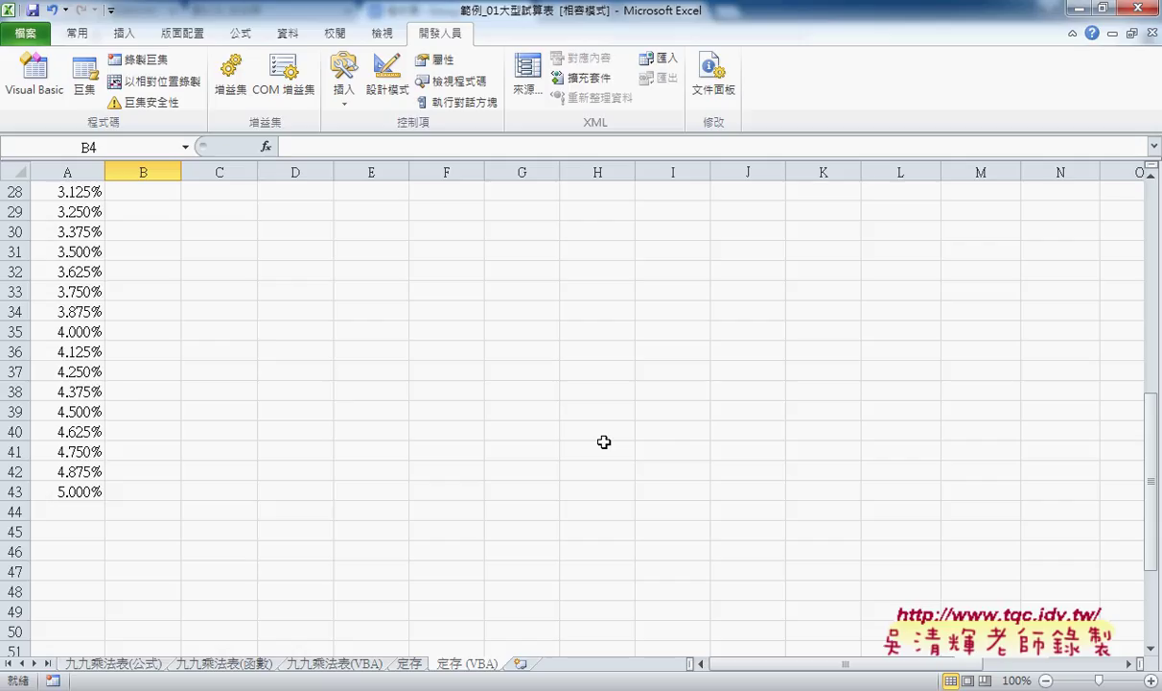
scroll(604, 441, "up", 7)
scroll(603, 441, "up", 2)
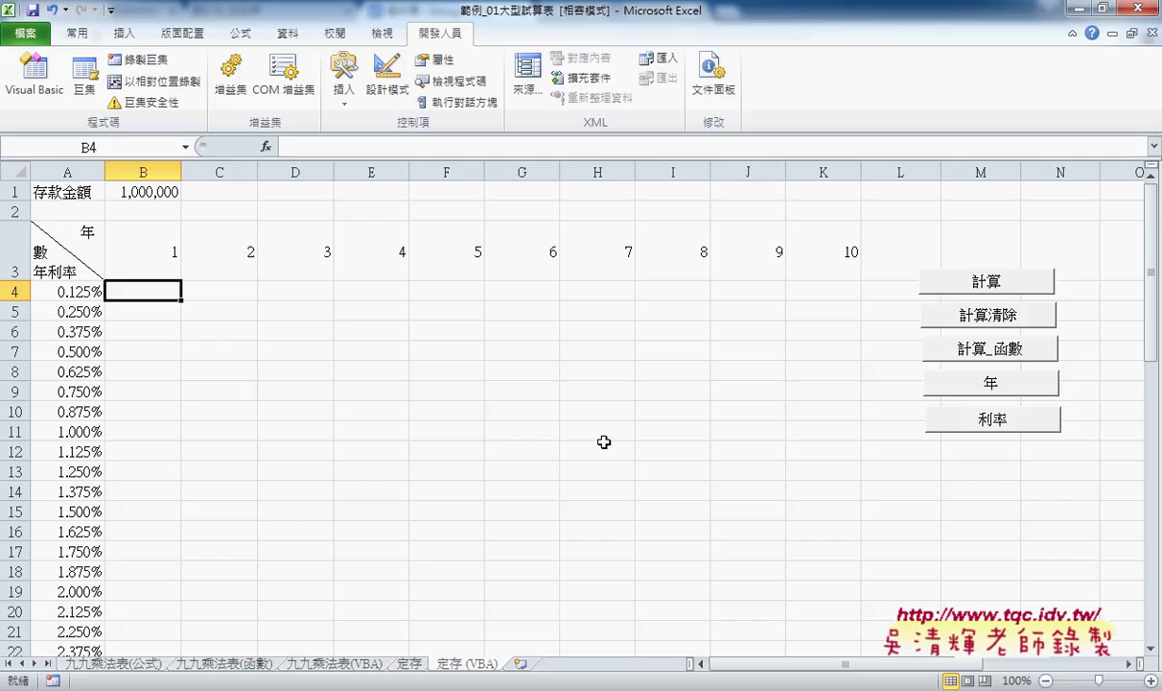
Return from the 定存 sheet to 定存 (VBA) and run 計算 to bring up the deposit prompt.
left_click(410, 663)
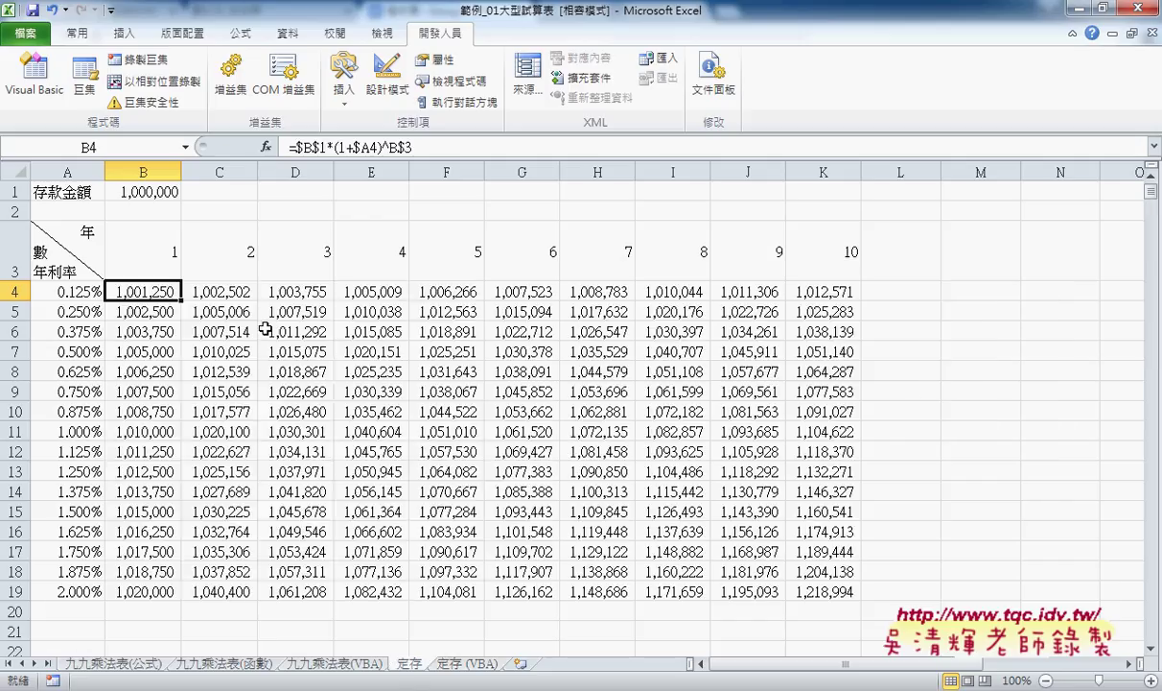
left_click(476, 664)
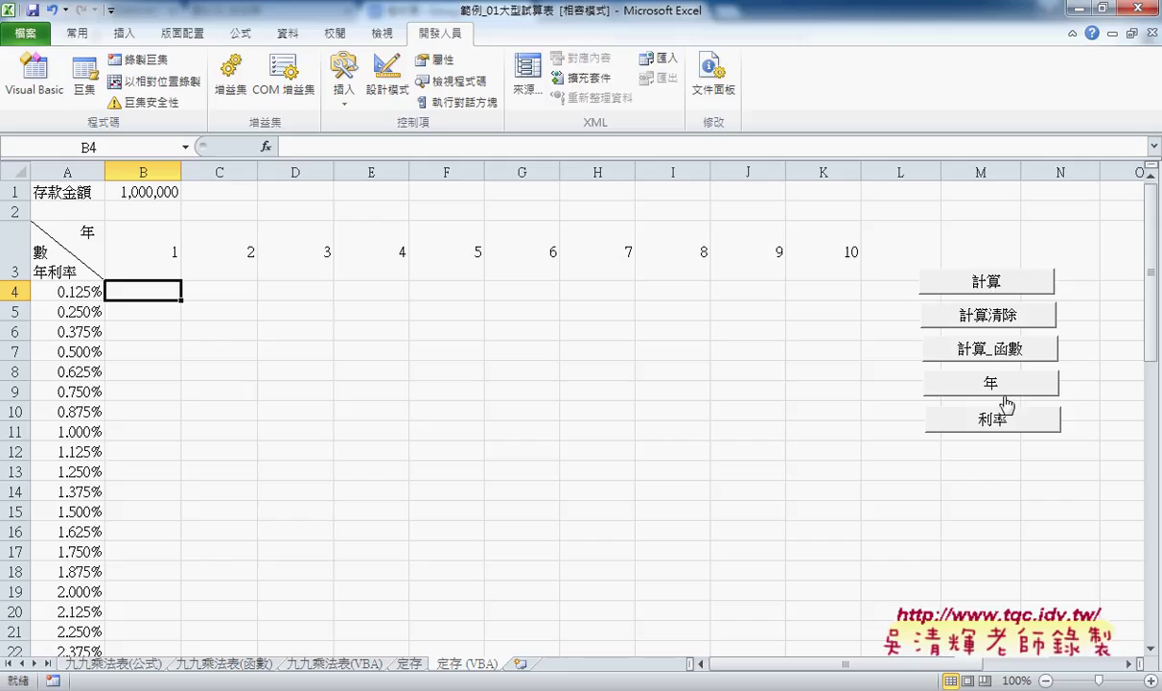
left_click(971, 278)
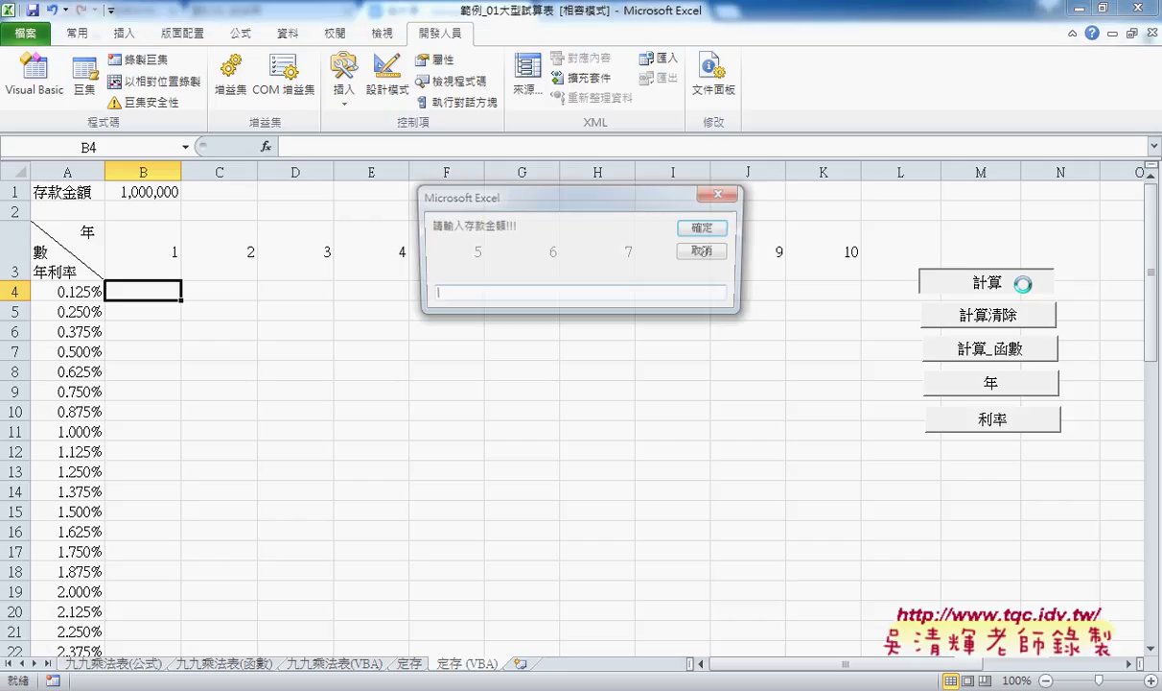